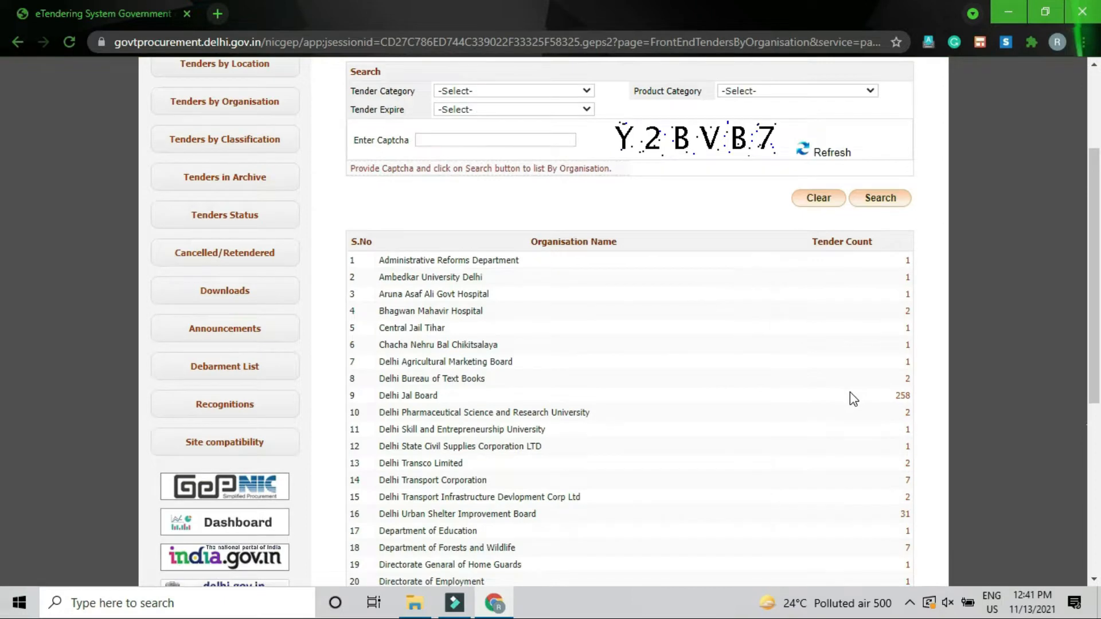
scroll(850, 392, down, 2)
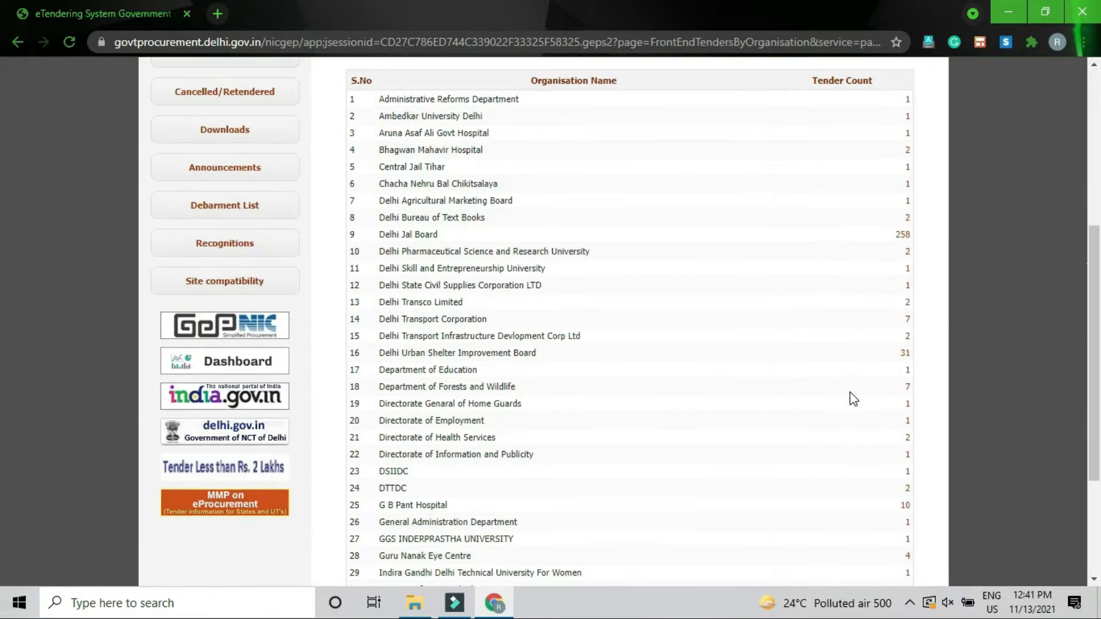
scroll(850, 398, up, 2)
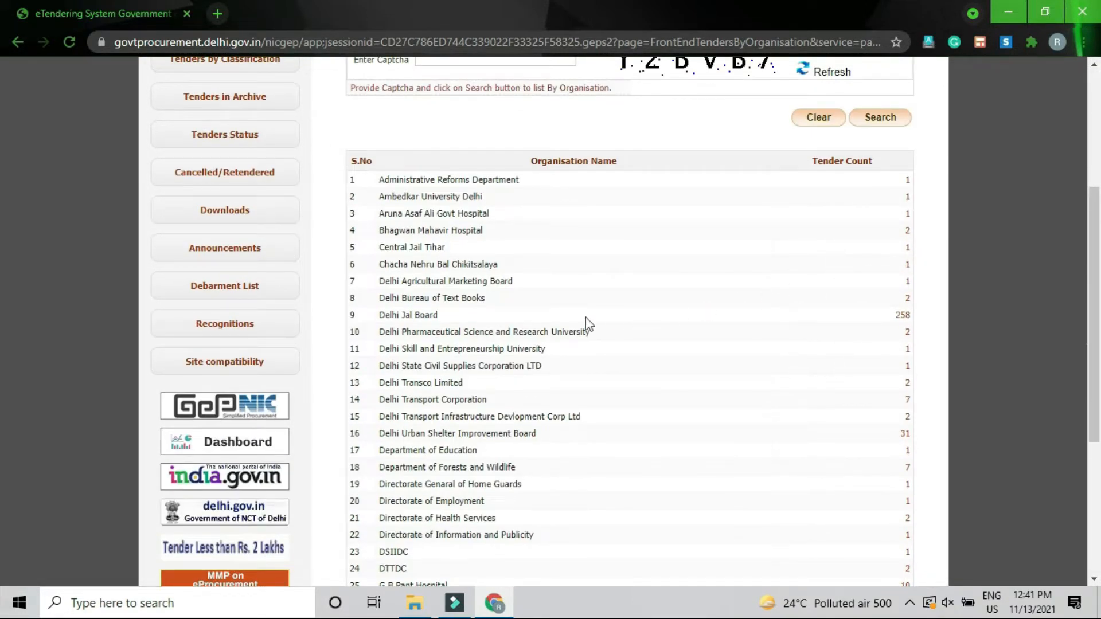
click(903, 315)
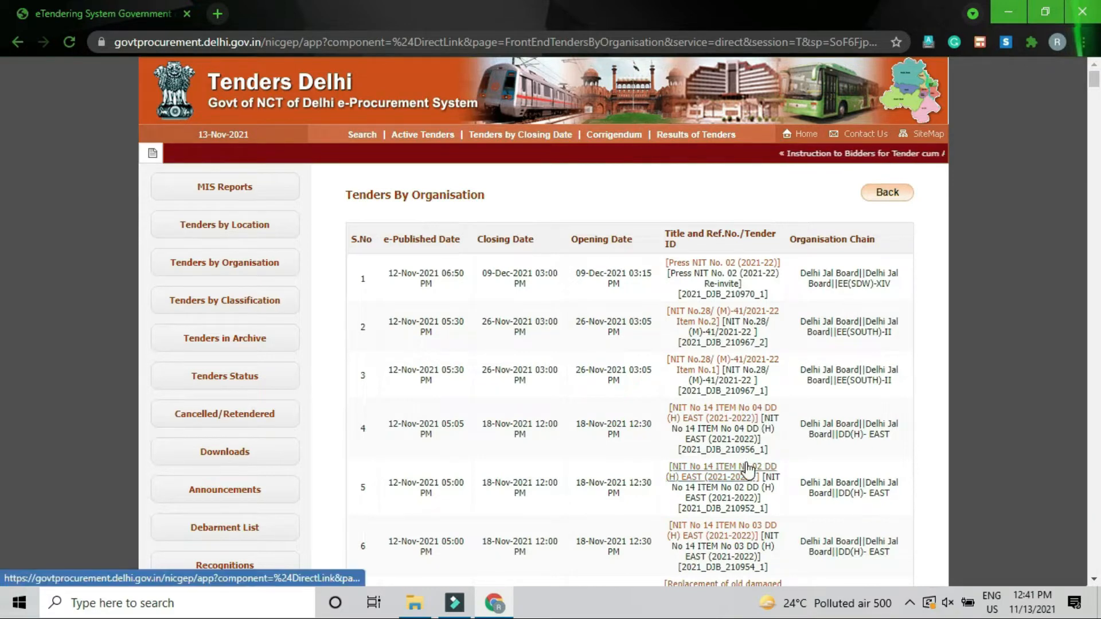
scroll(748, 468, down, 1)
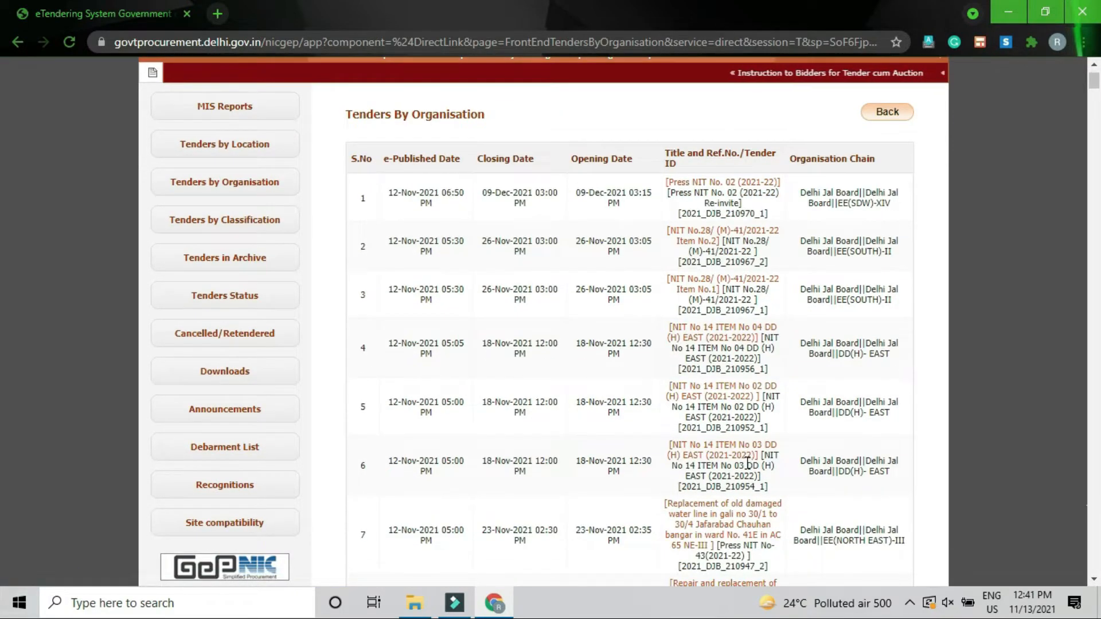
scroll(747, 464, down, 2)
scroll(747, 467, down, 1)
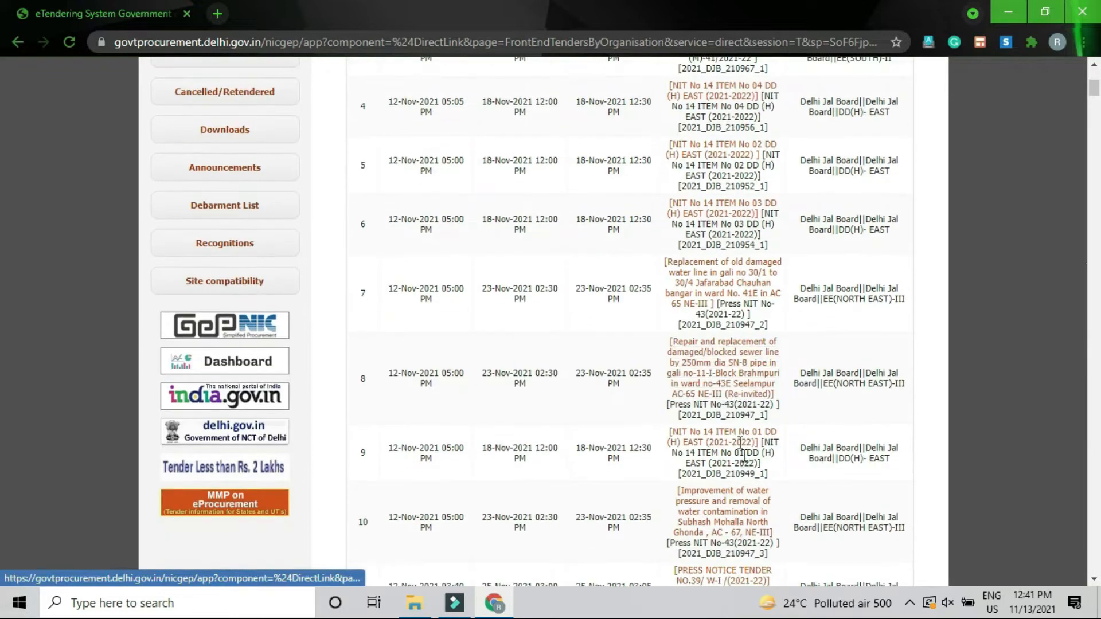
scroll(737, 416, down, 1)
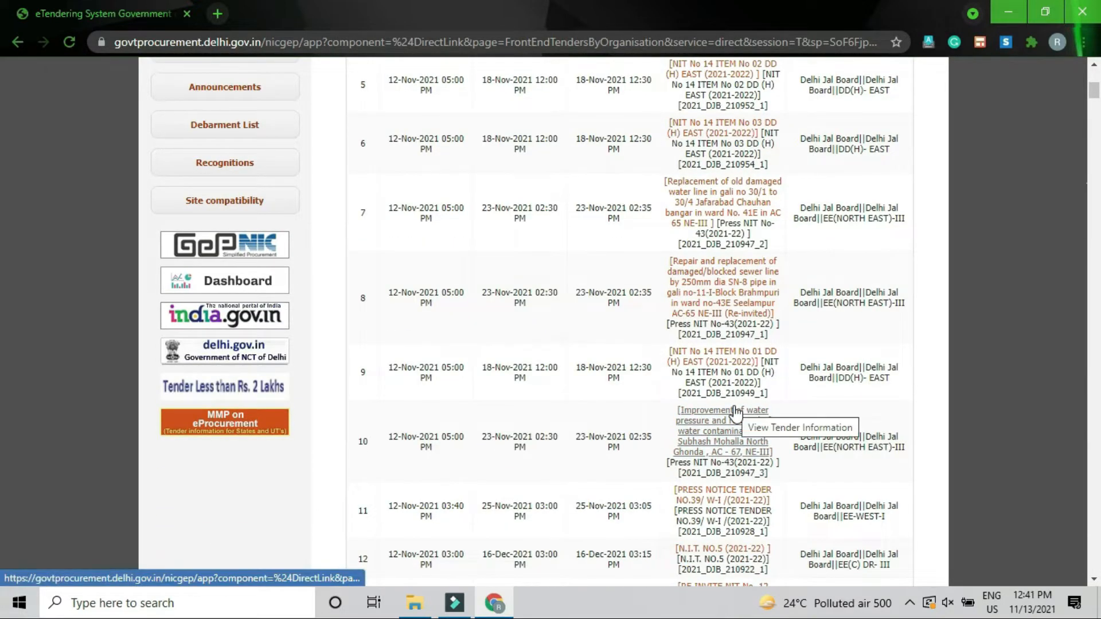
scroll(736, 412, down, 4)
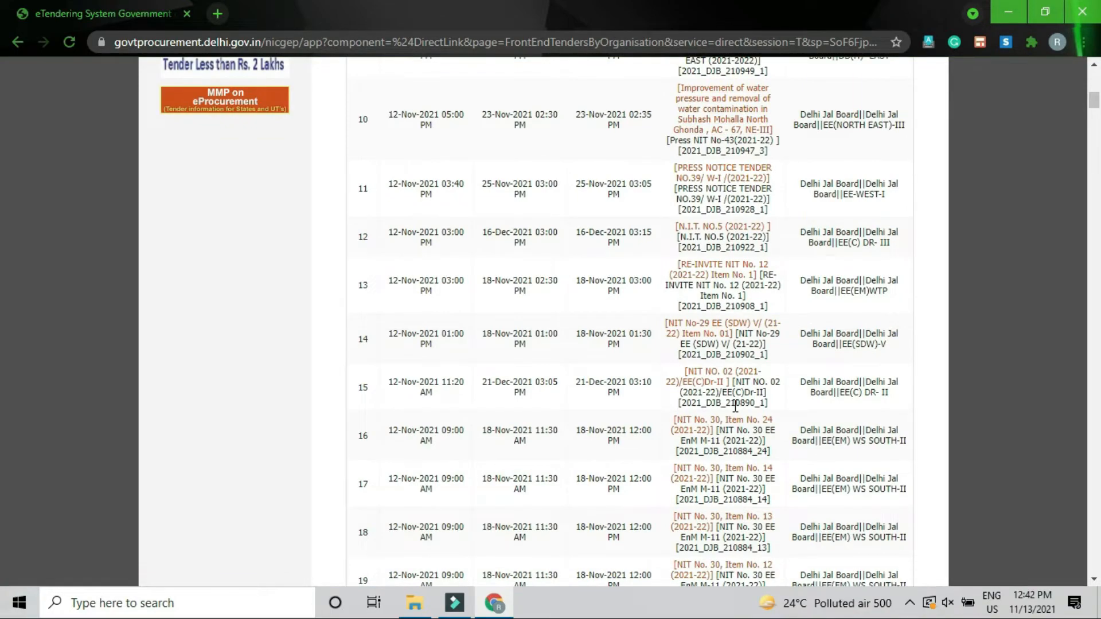
scroll(736, 406, down, 3)
scroll(736, 405, up, 11)
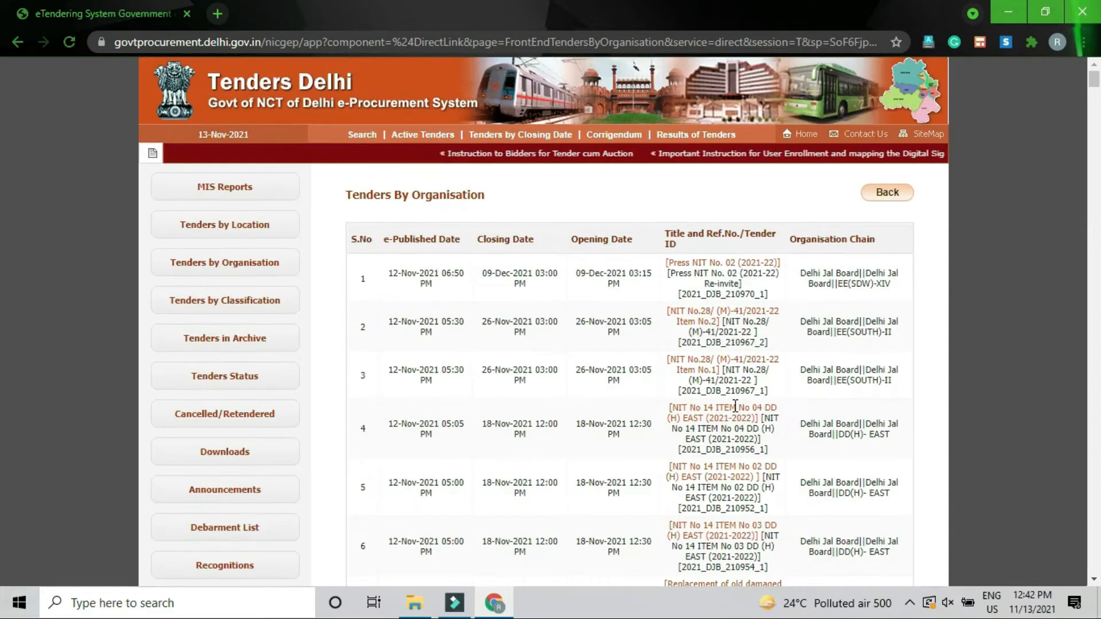
click(897, 195)
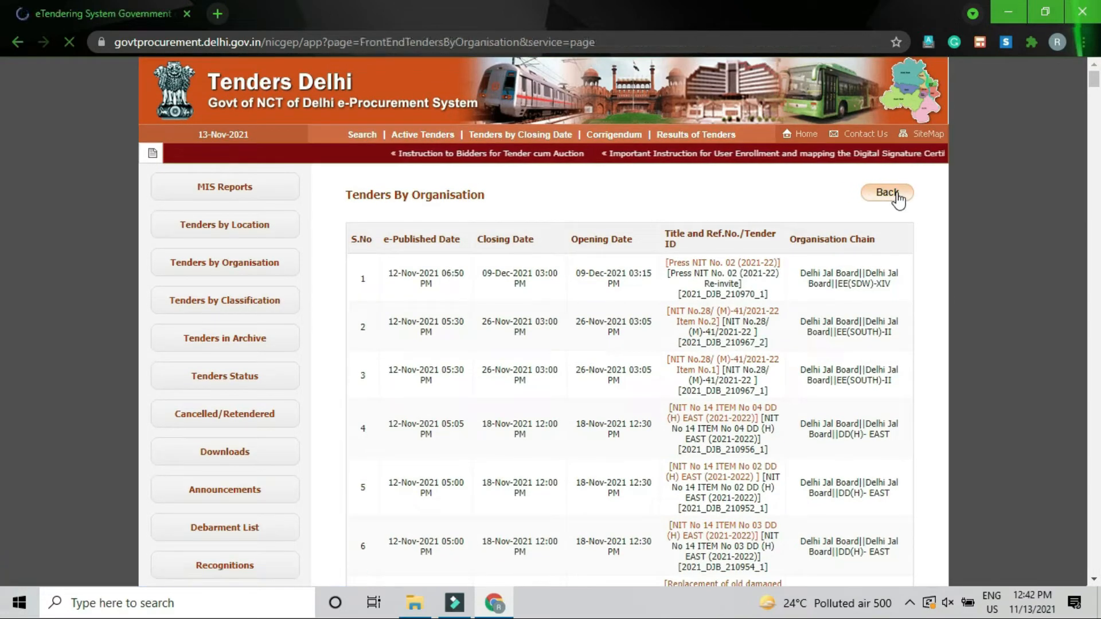
scroll(800, 385, down, 5)
scroll(793, 397, down, 2)
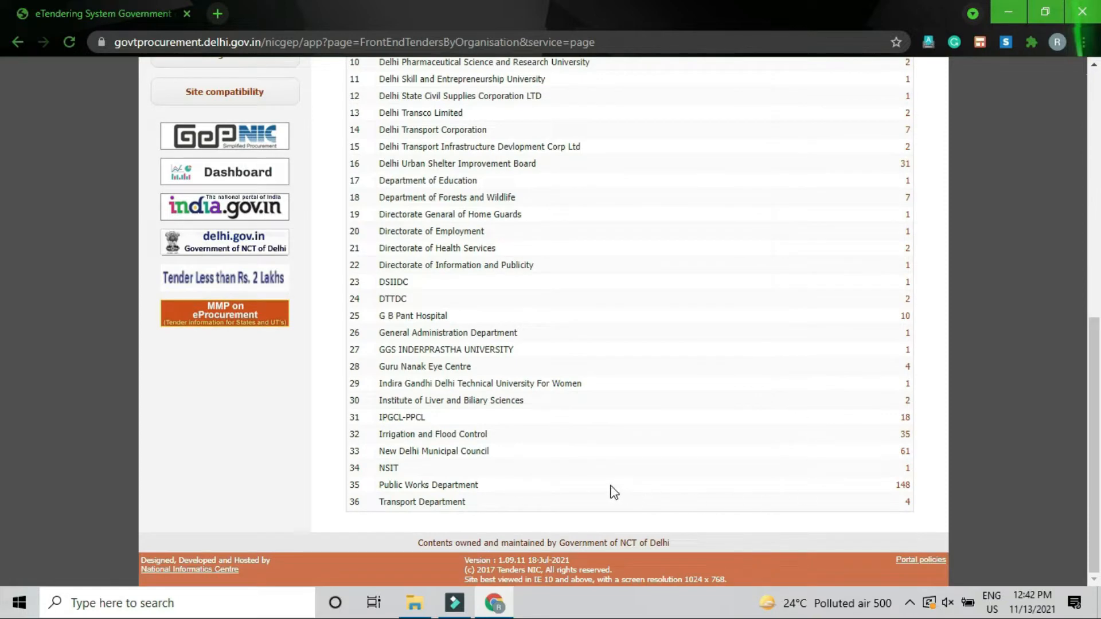
click(904, 487)
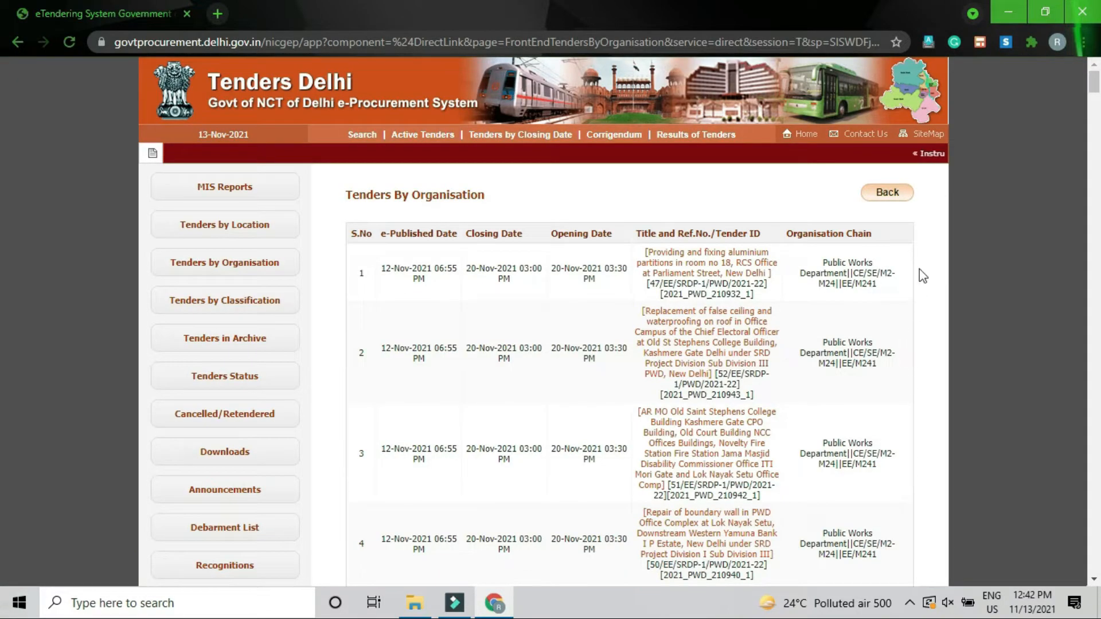
click(893, 204)
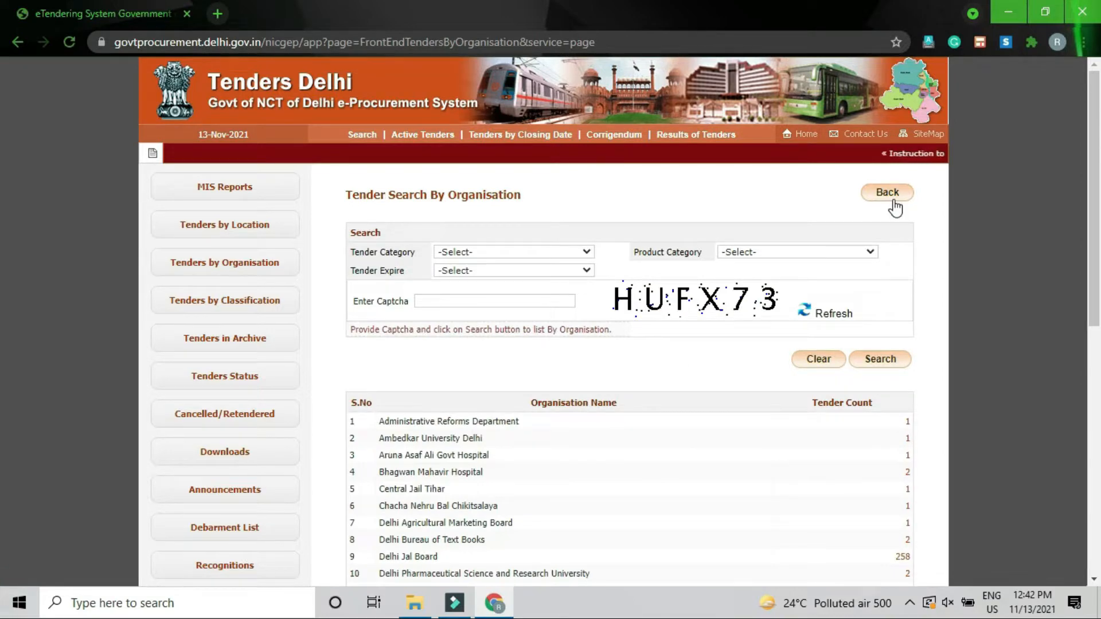
Step: Return to the portal home page and open the Online Bidder Enrollment form
click(895, 208)
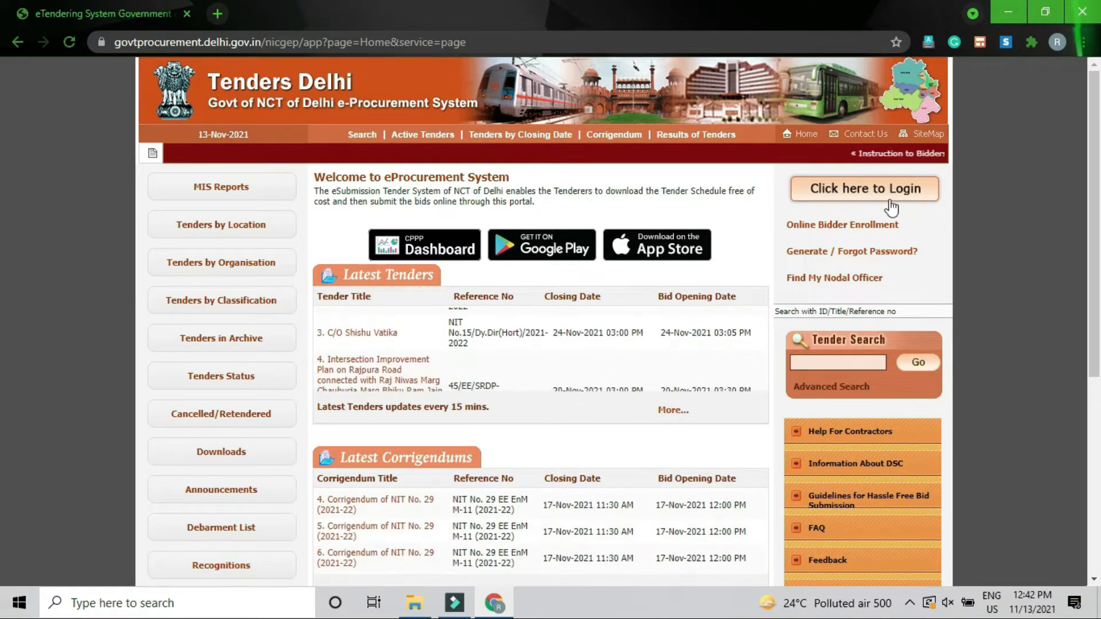
click(827, 227)
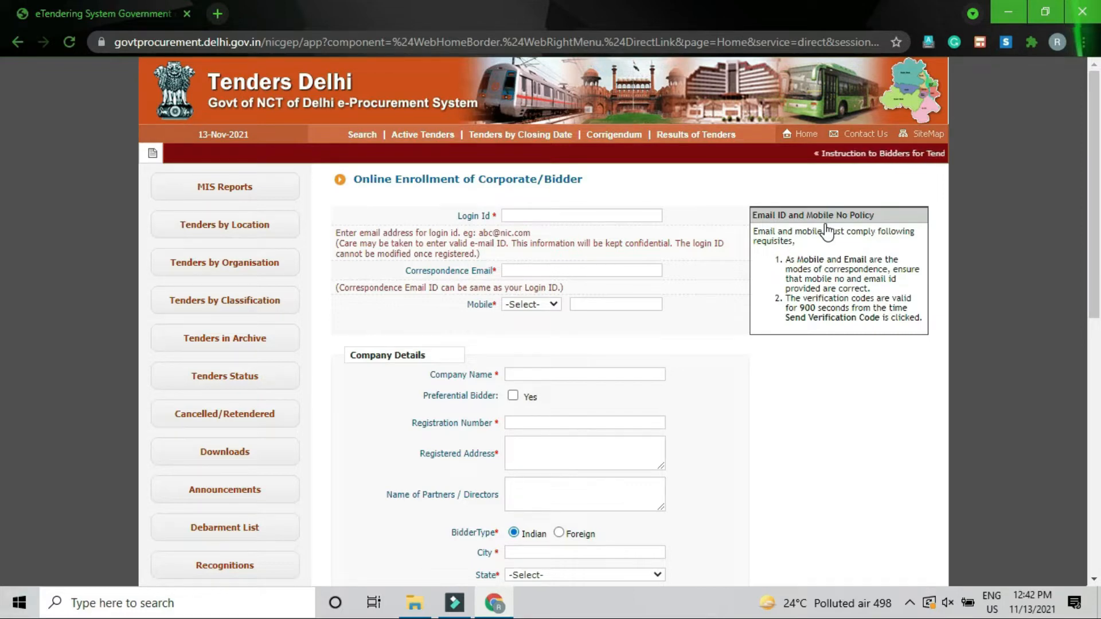
Step: Enter the bidder's login e-mail and correspondence e-mail, and set the mobile country code to IND (91)
click(579, 215)
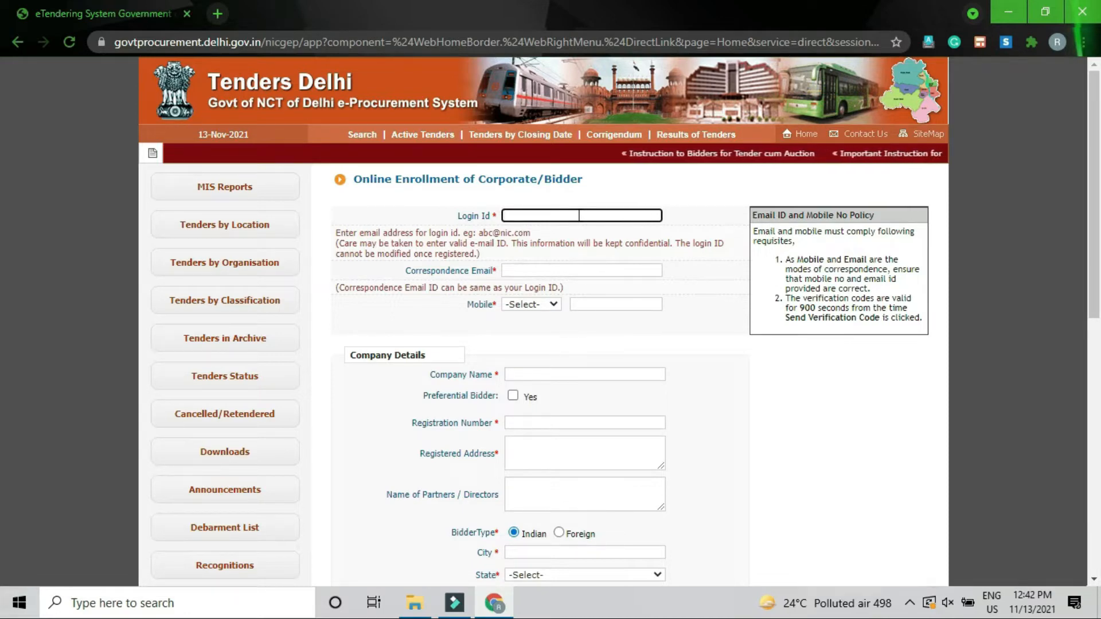
text(alok)
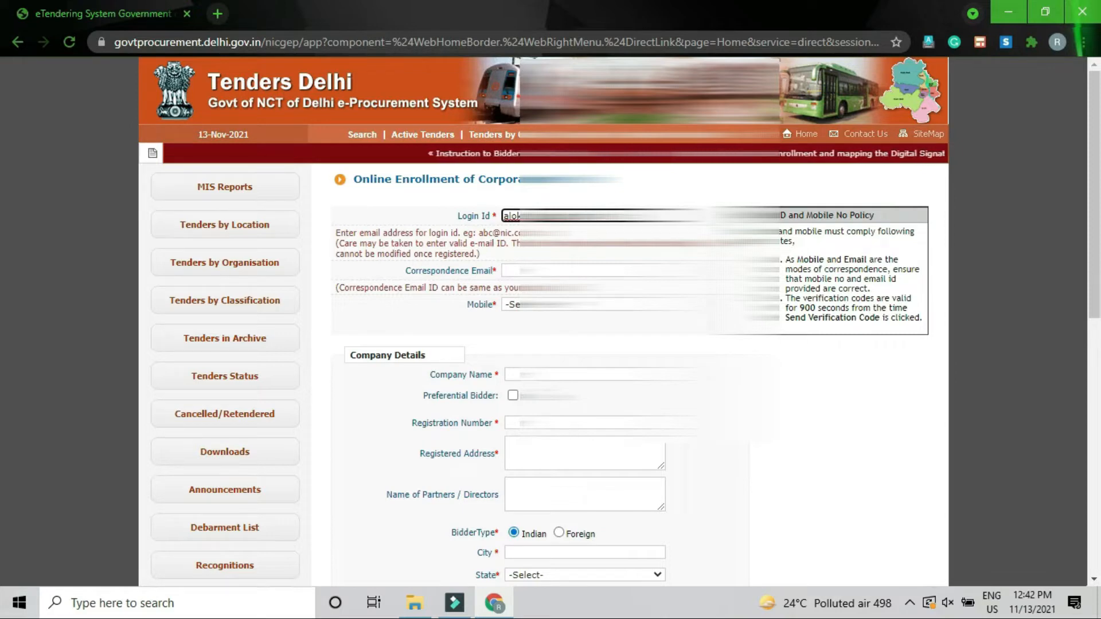
click(550, 270)
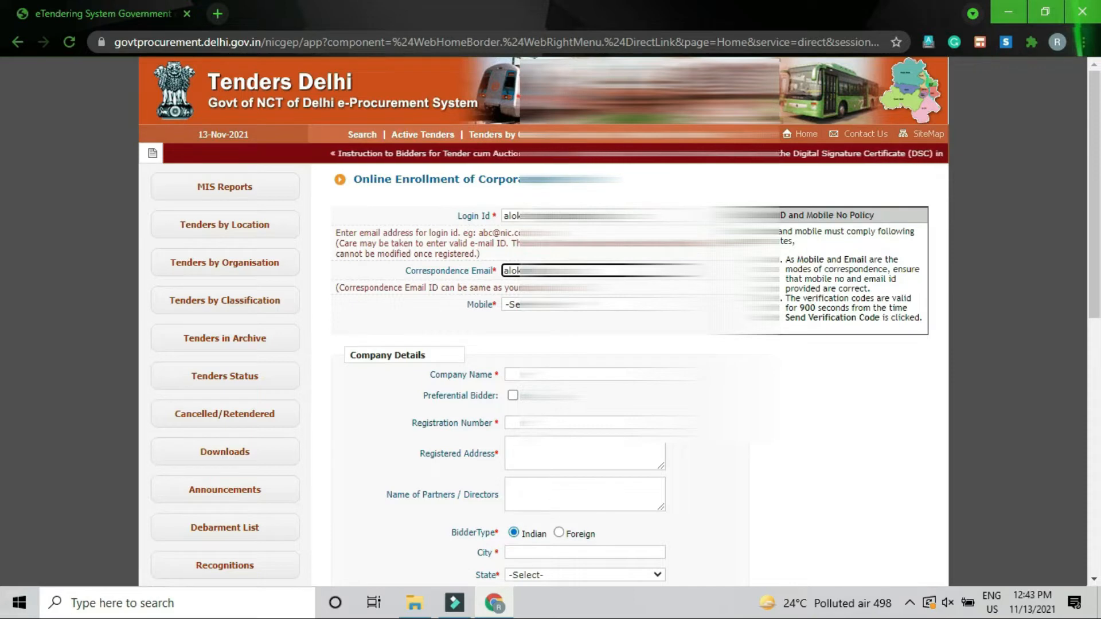
key(ctrl+a)
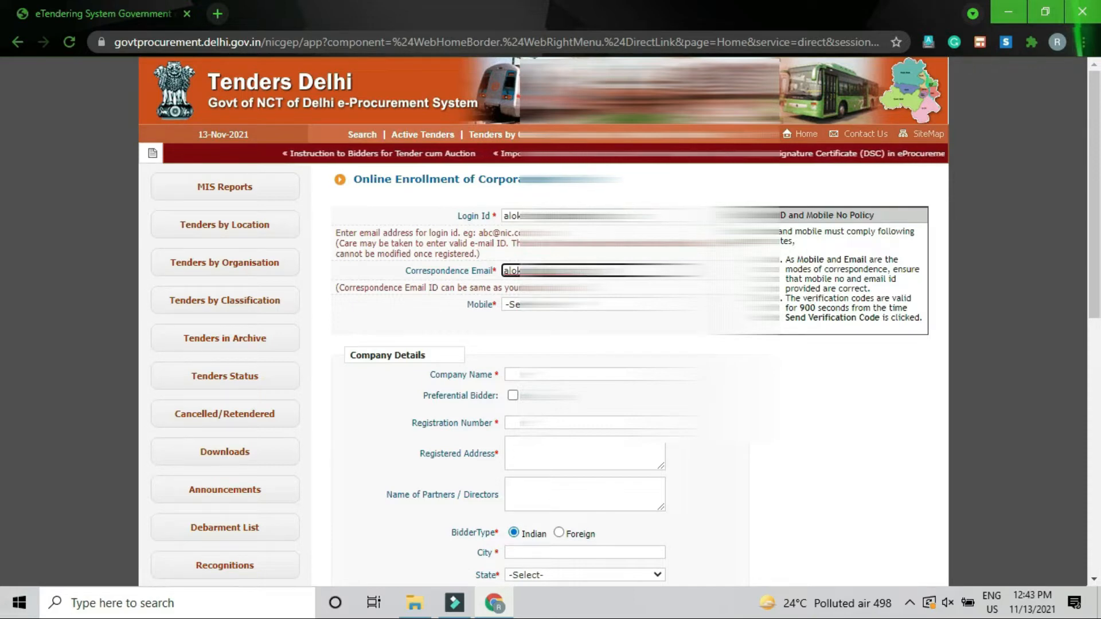
key(Tab)
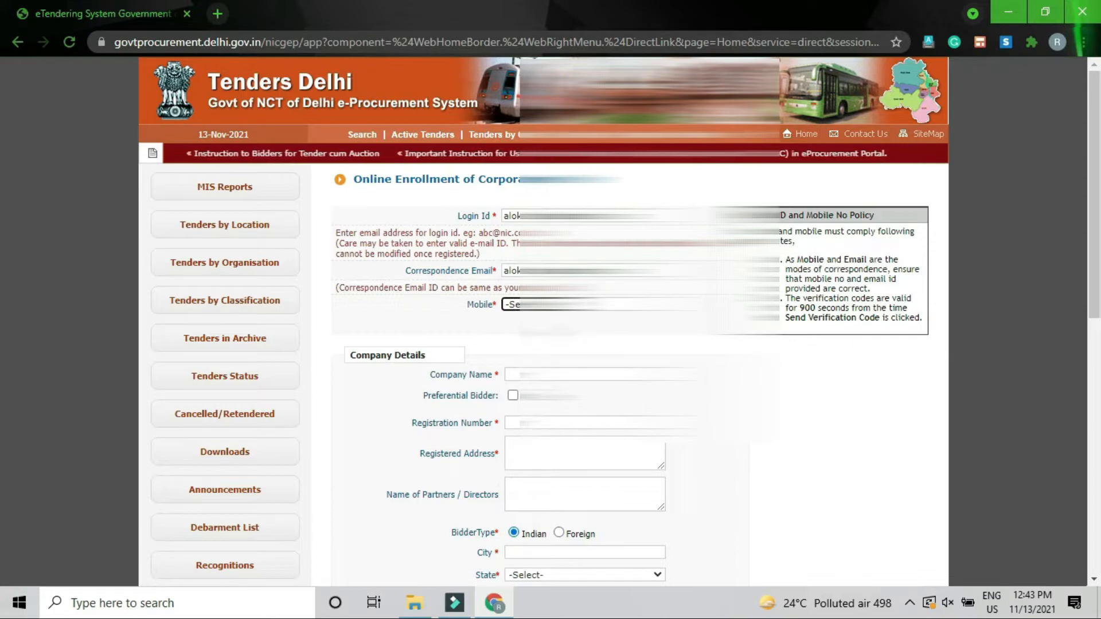
key(alt+Down)
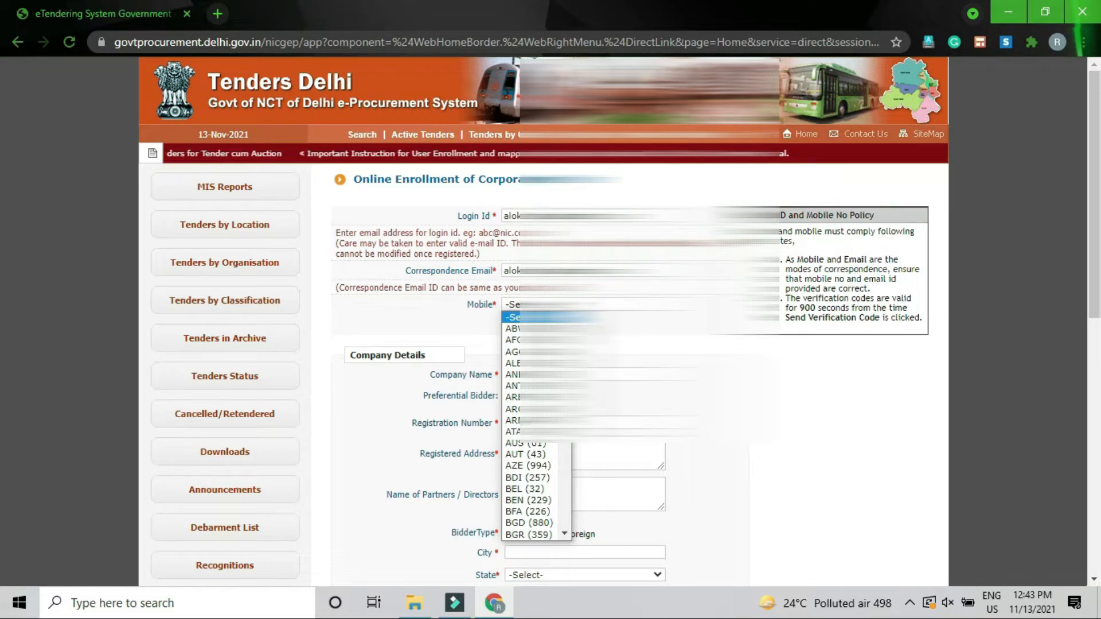
text(ind)
key(Return)
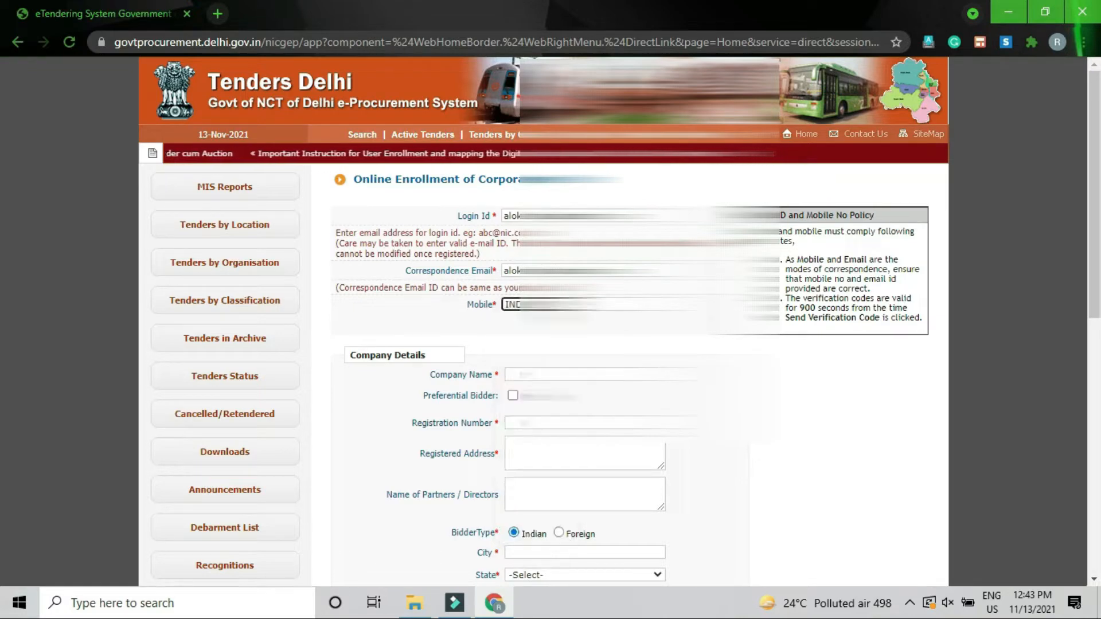
key(Tab)
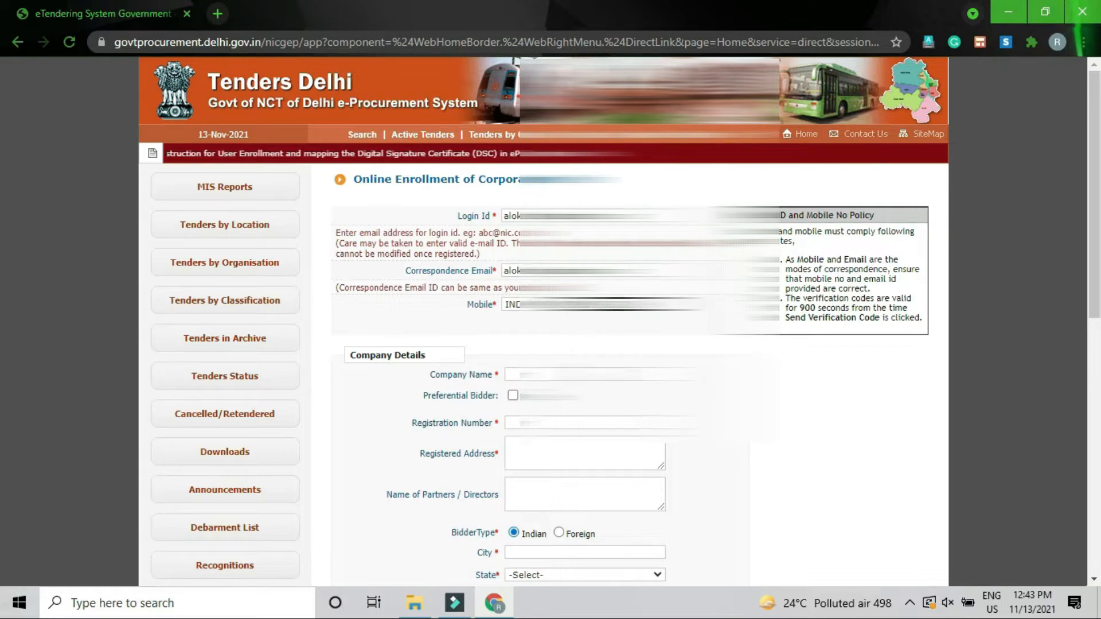
click(585, 374)
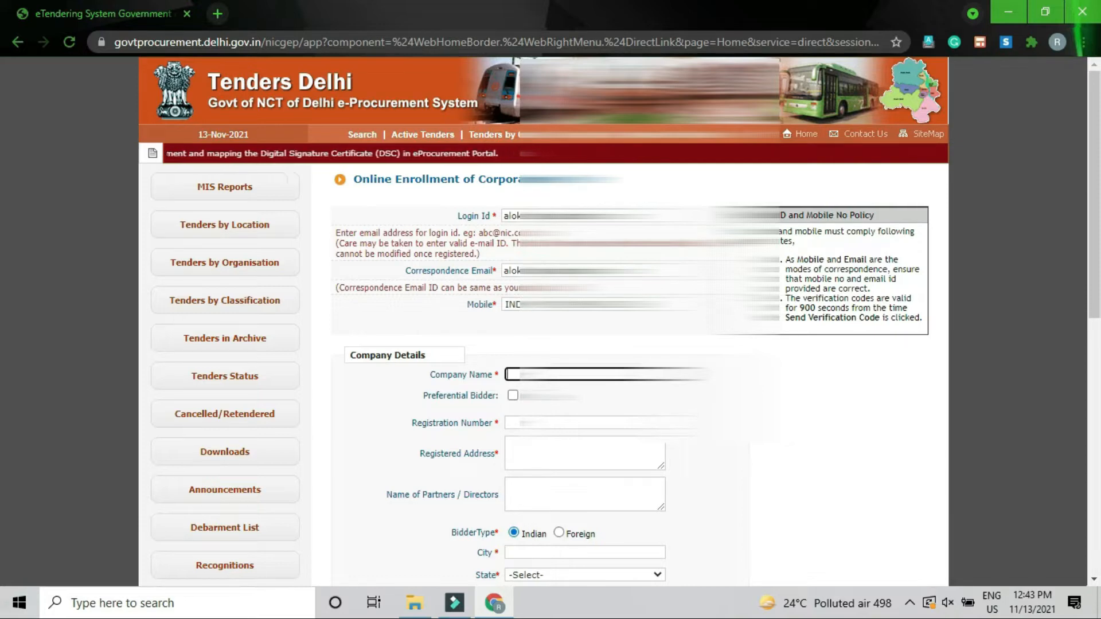
Step: Finish the company name and leave the preferential bidder option unchecked
text(AU)
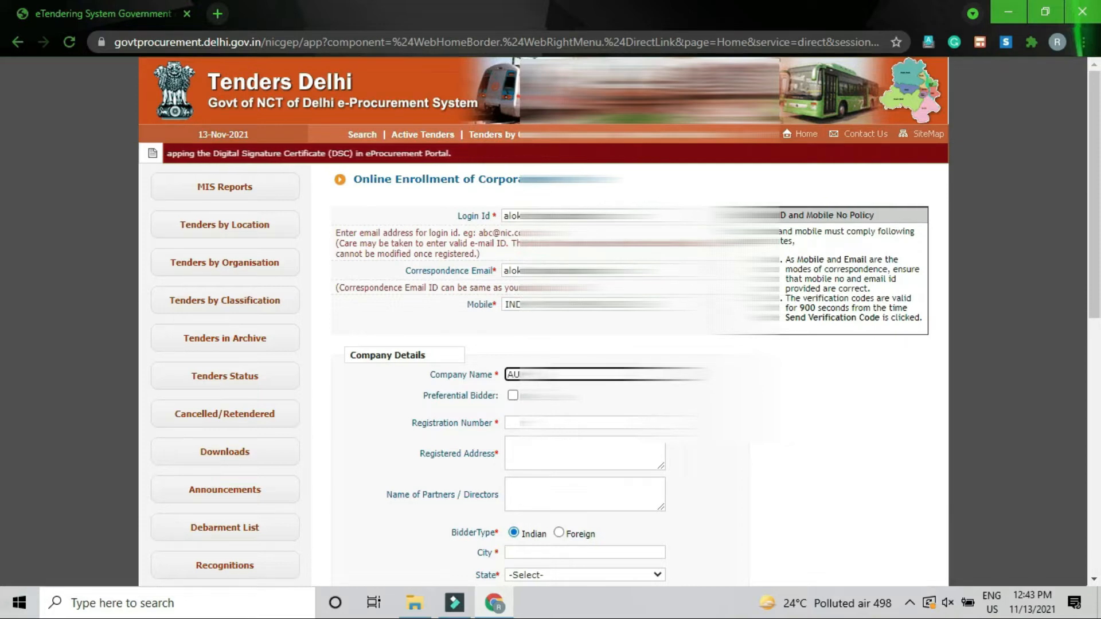
text(...)
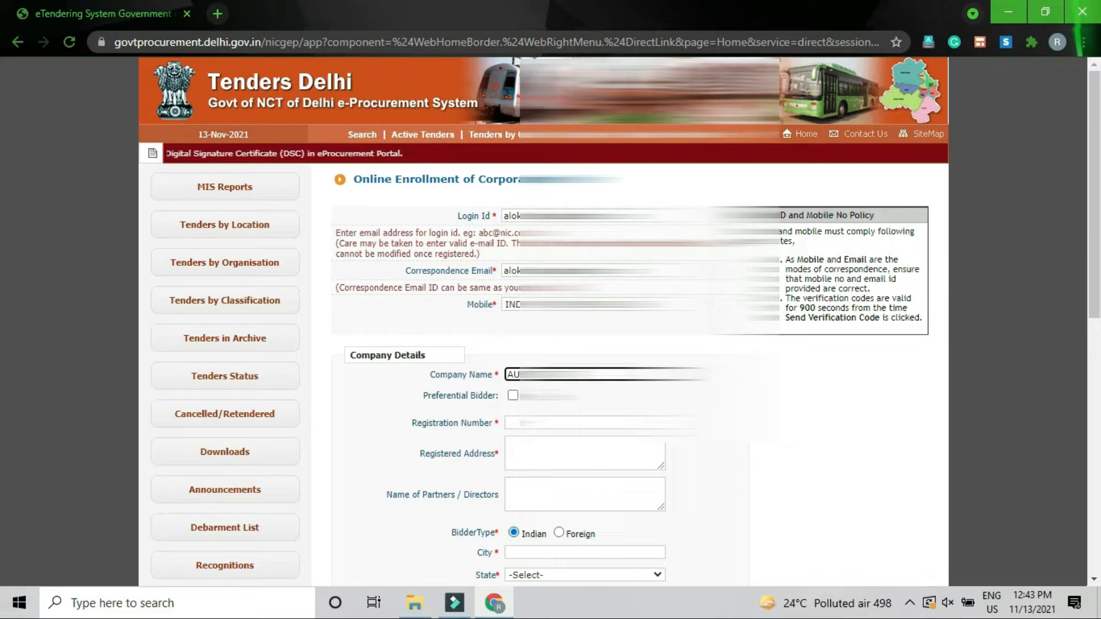
key(Tab)
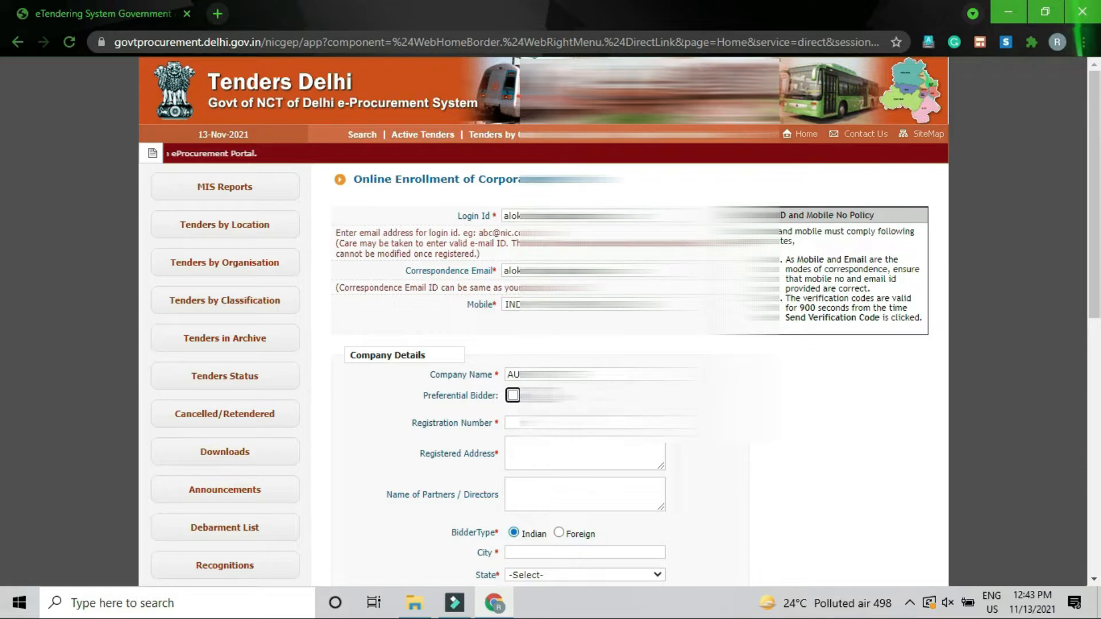
key(Tab)
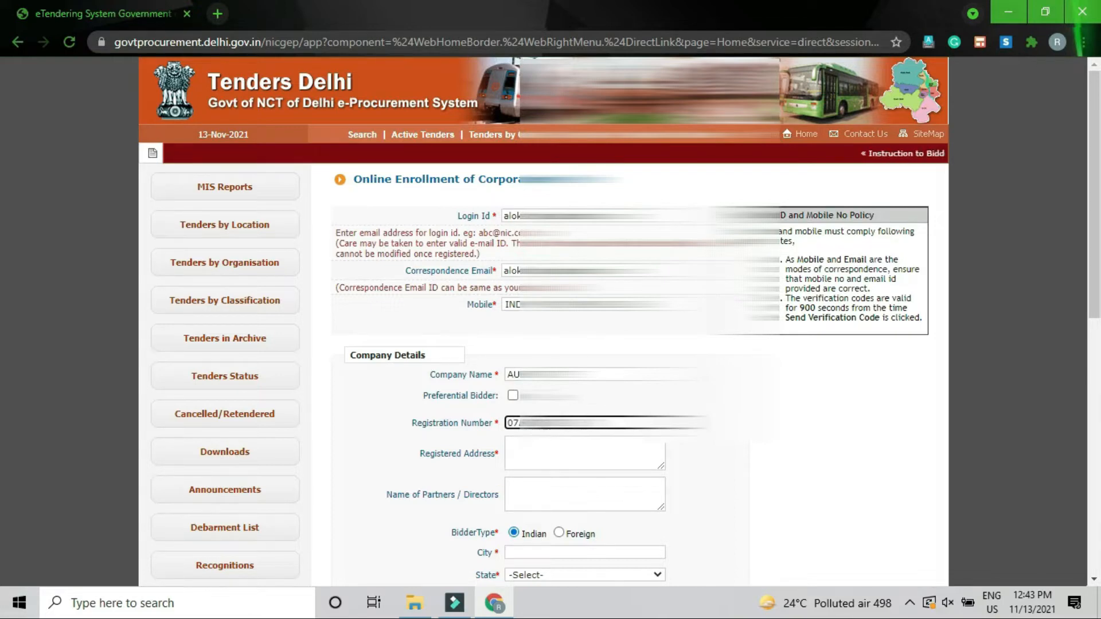
Step: Enter the company's registered address and leave Name of Partners / Directors empty
click(574, 453)
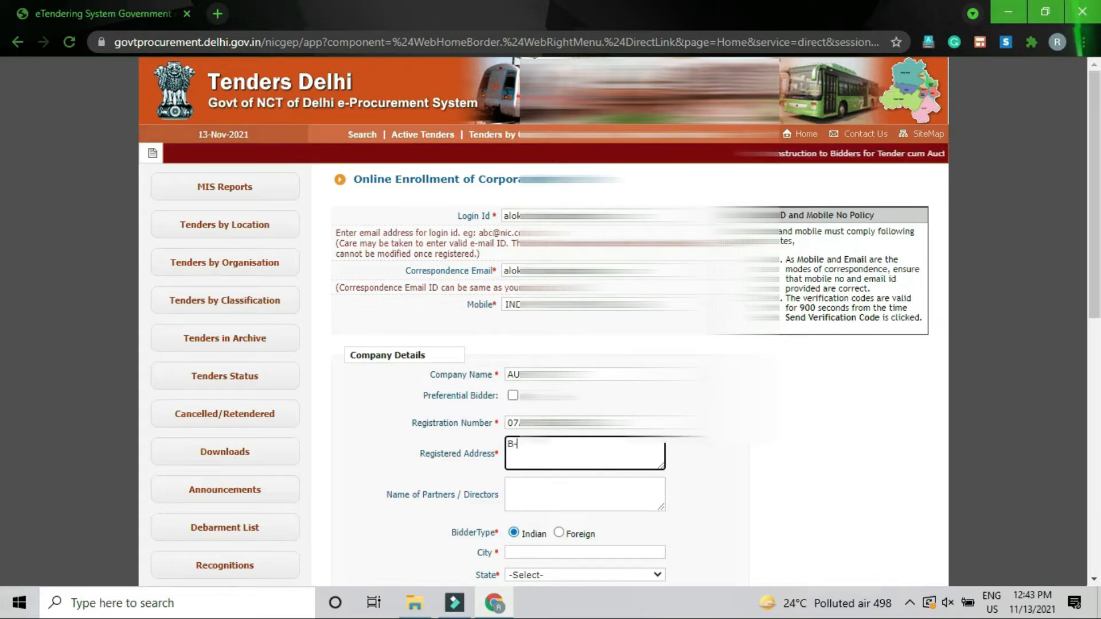
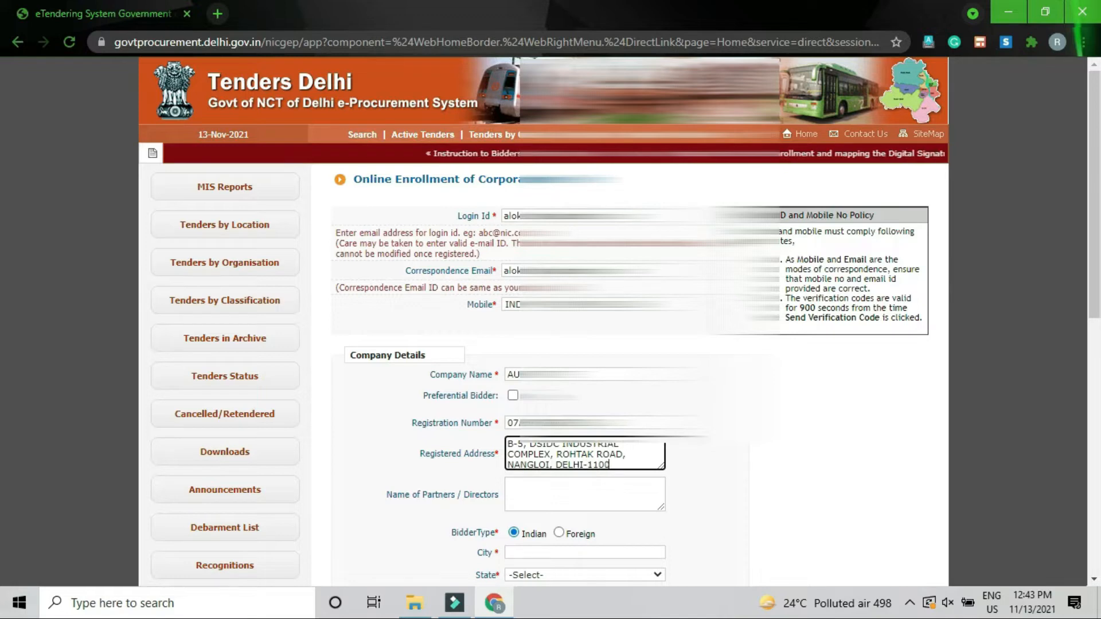
key(Tab)
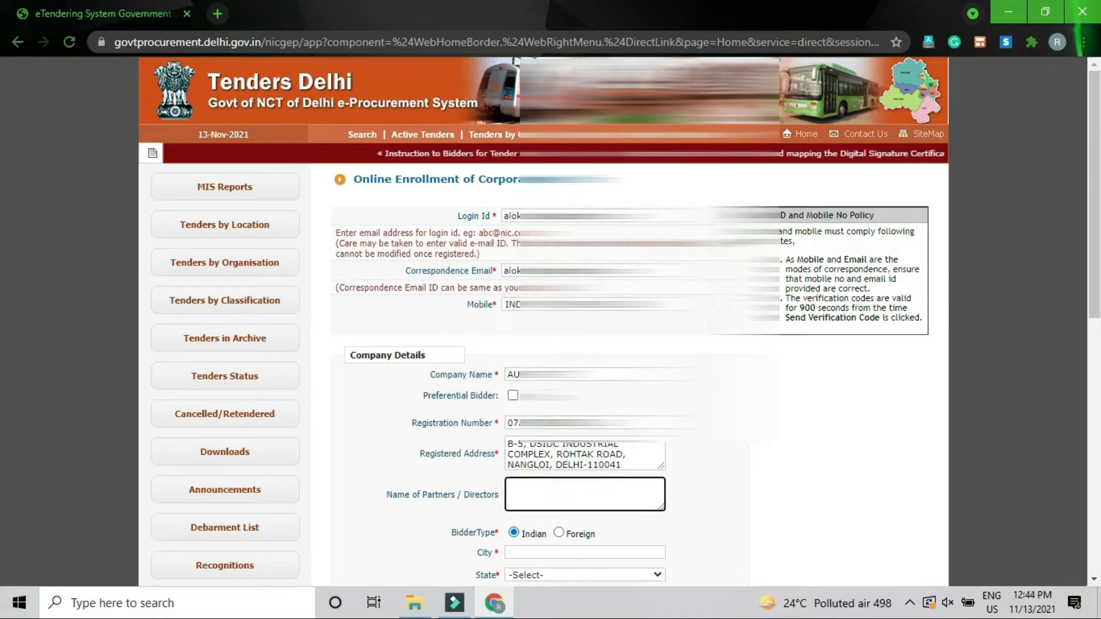
text(A)
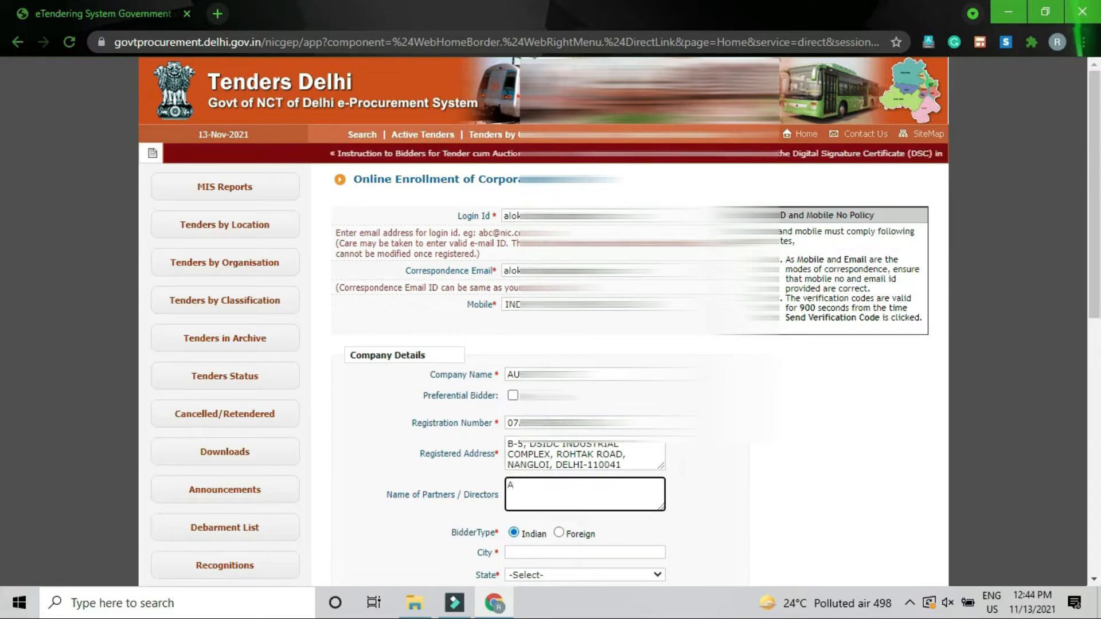
key(BackSpace)
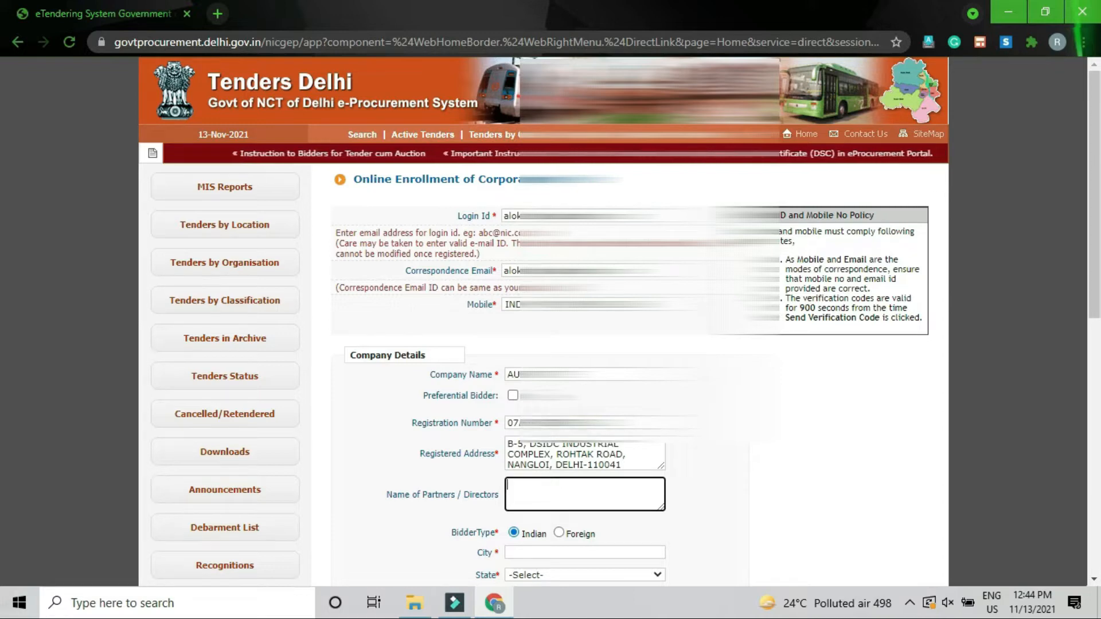
drag(1097, 167, 1100, 264)
Step: Fill in the city, State Delhi, postal code and PAN/TAN number
click(573, 338)
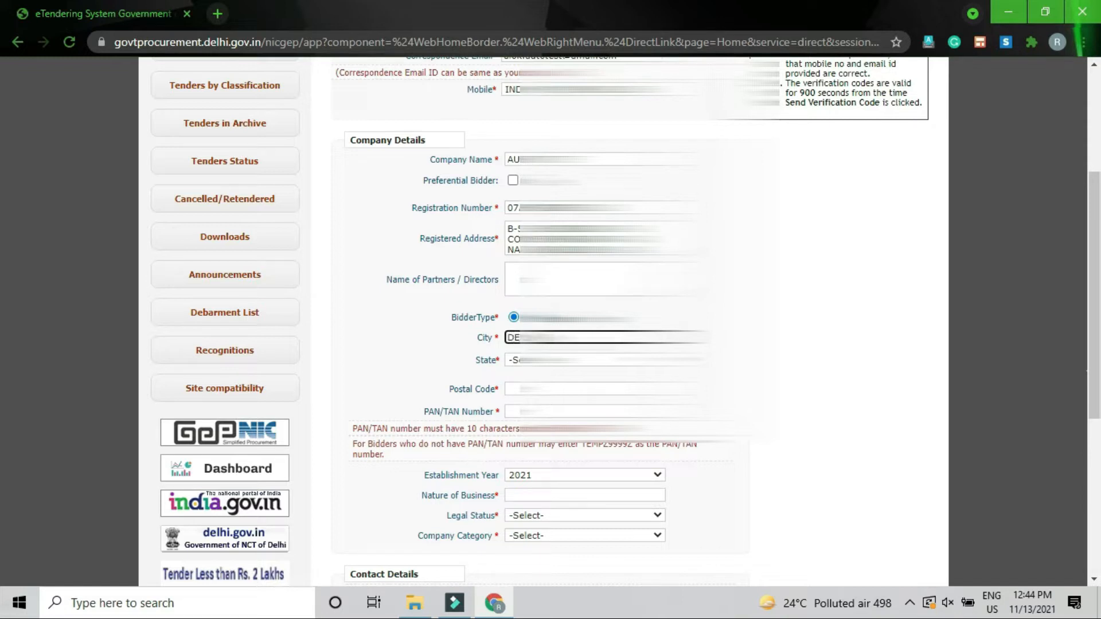
key(Tab)
key(d)
key(d)
key(d)
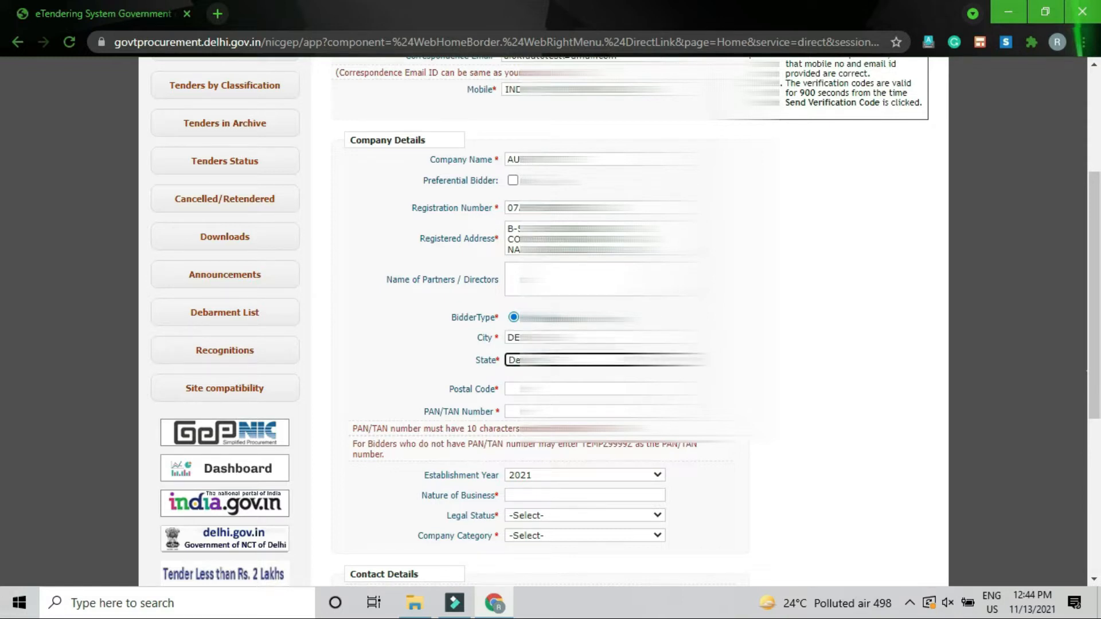
key(Tab)
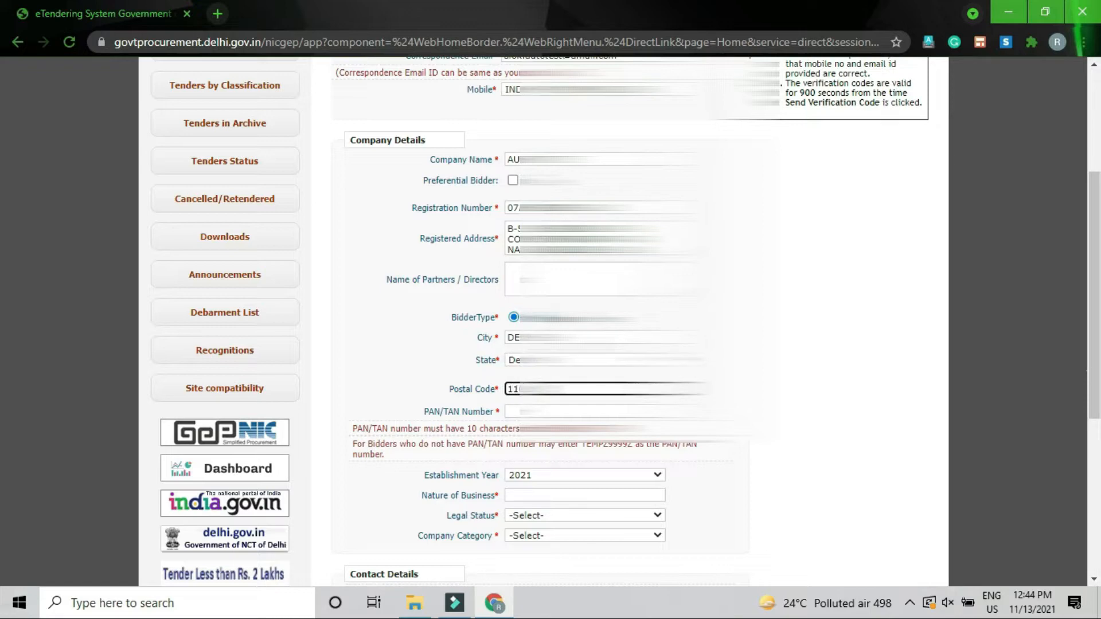
key(Tab)
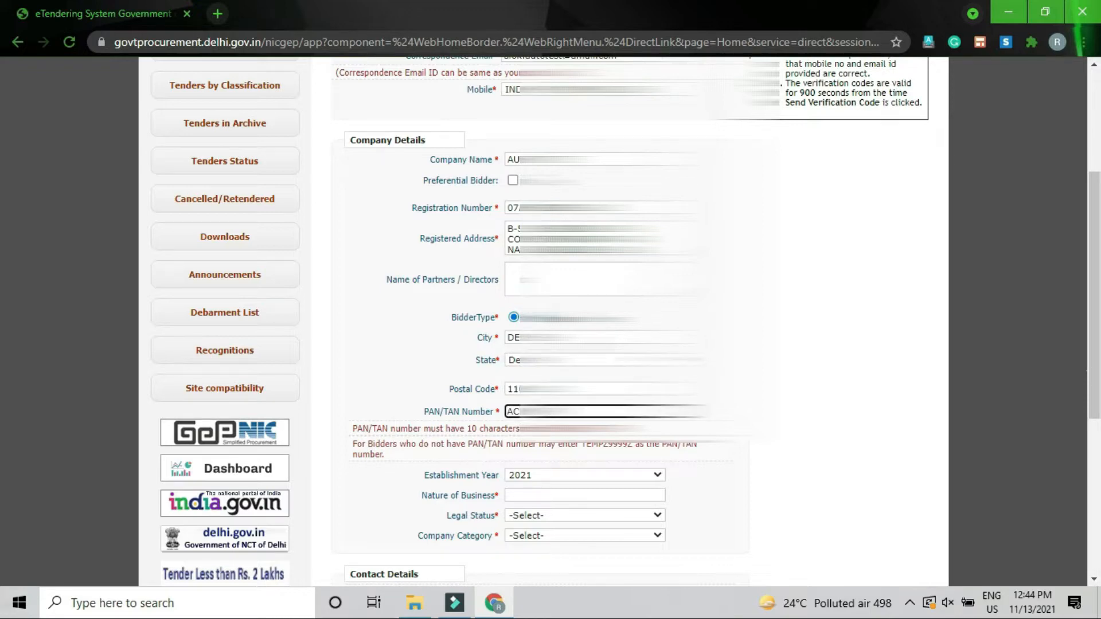
key(Tab)
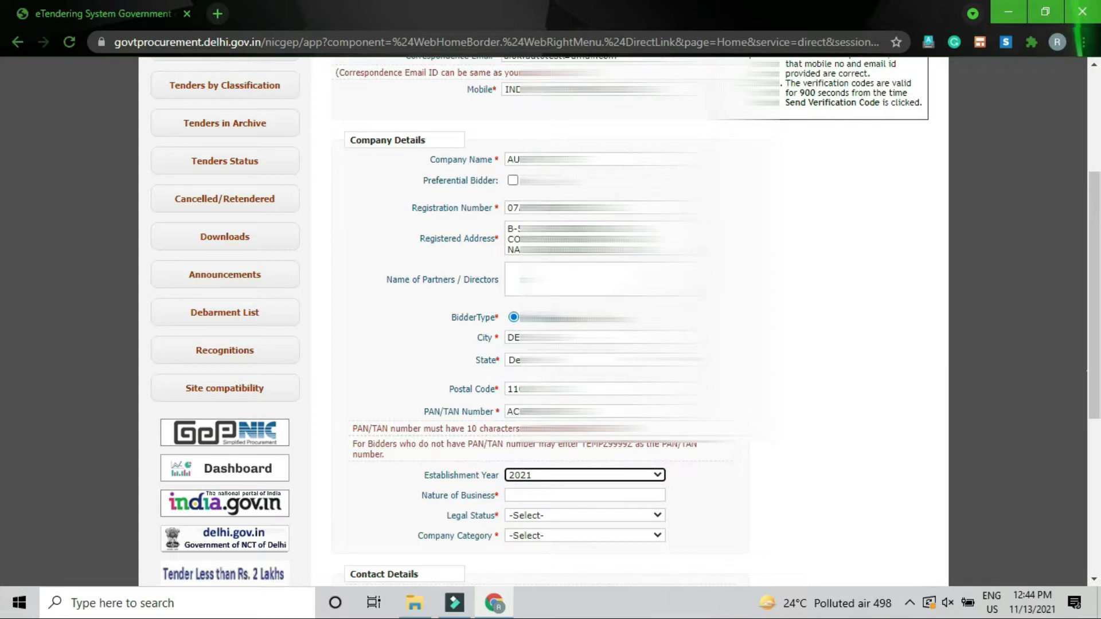
Step: Set the Establishment Year to 1973
click(566, 477)
scroll(579, 460, down, 20)
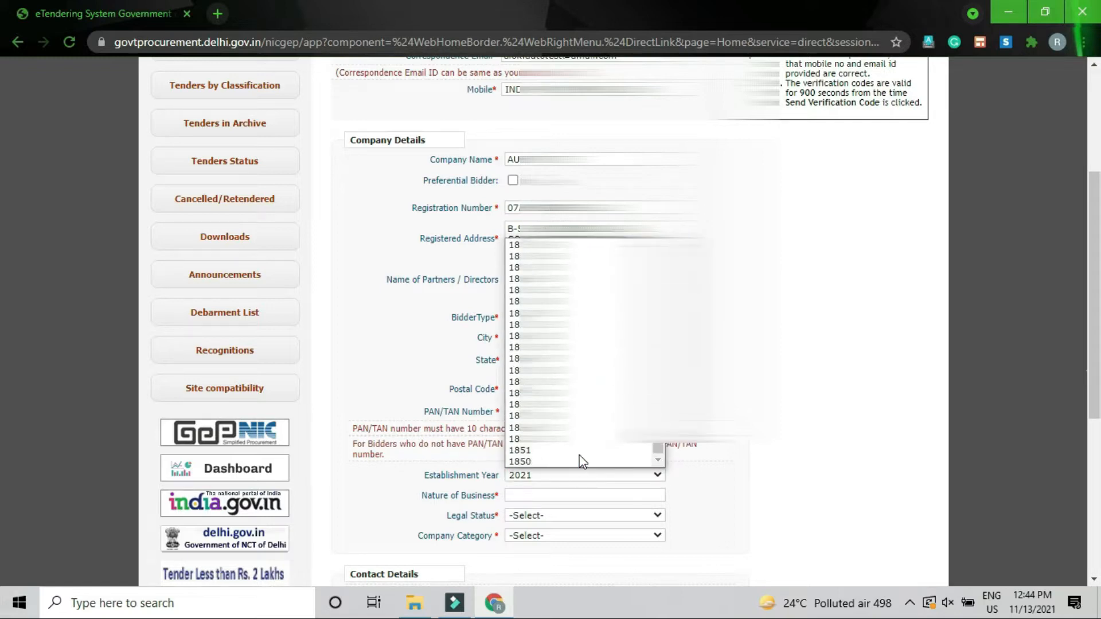
scroll(581, 461, up, 19)
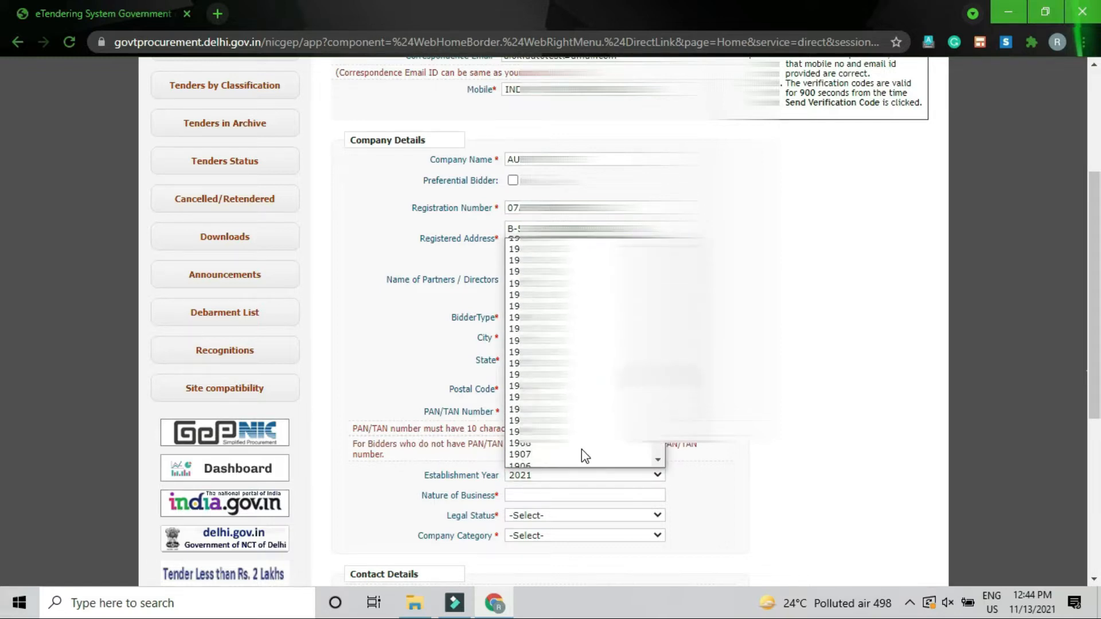
scroll(581, 450, up, 11)
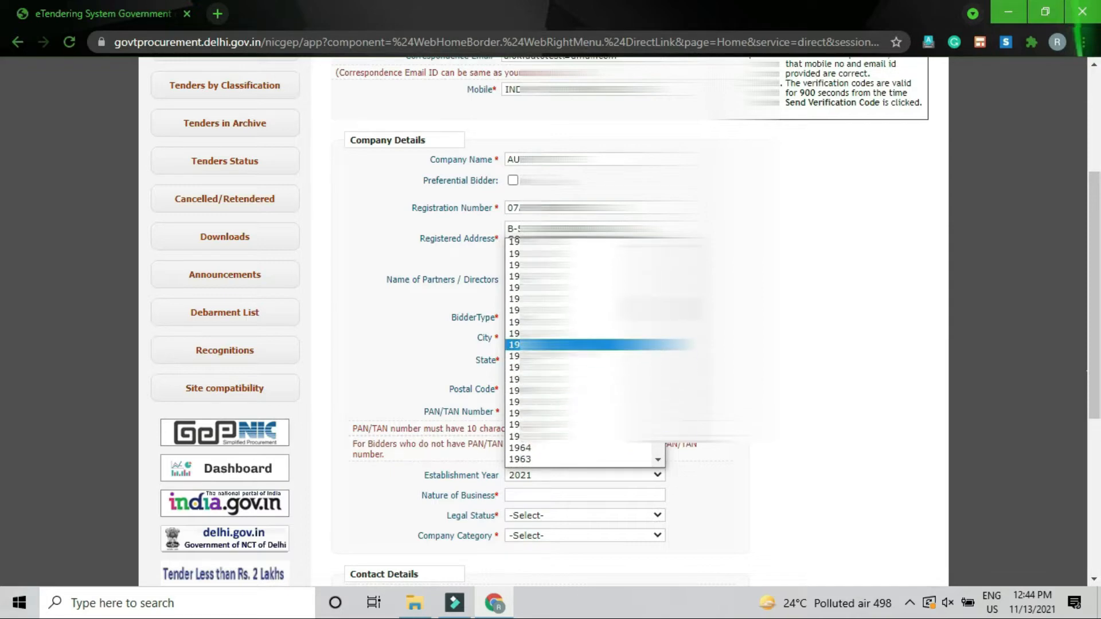
click(580, 345)
Step: Set nature of business to MANUFACTURER, legal status Others, and category Small Unit as per MSME
click(580, 497)
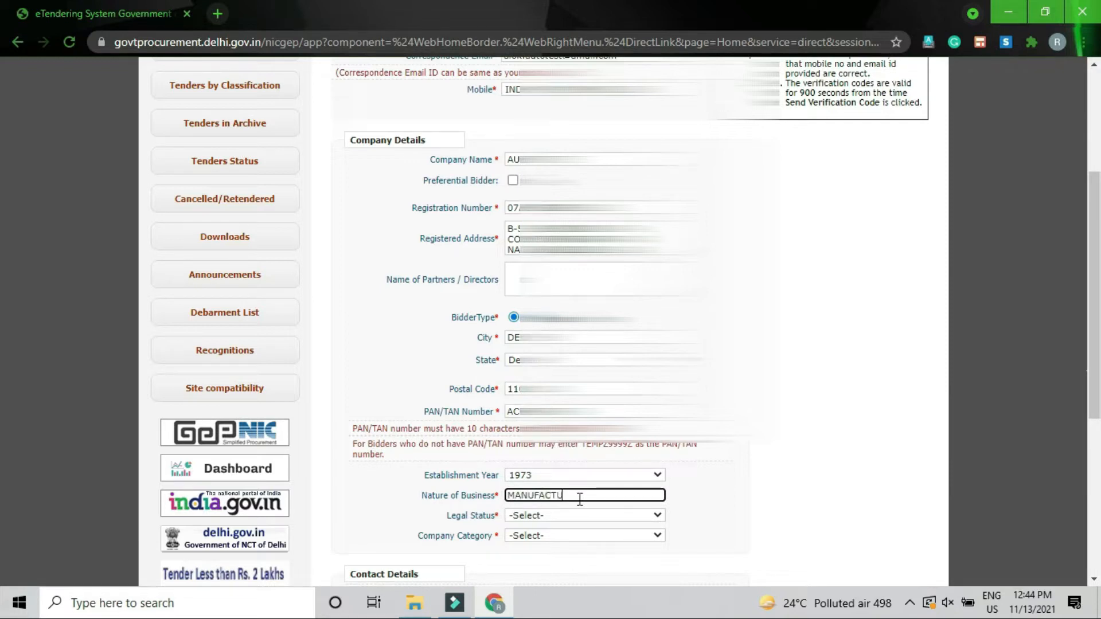
key(Tab)
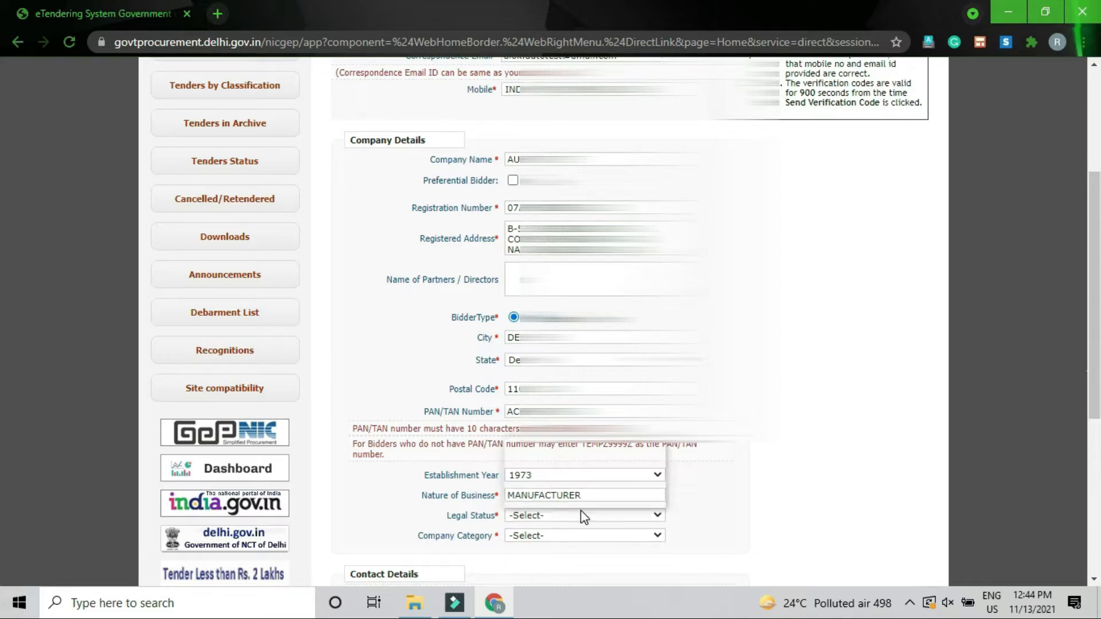
click(583, 516)
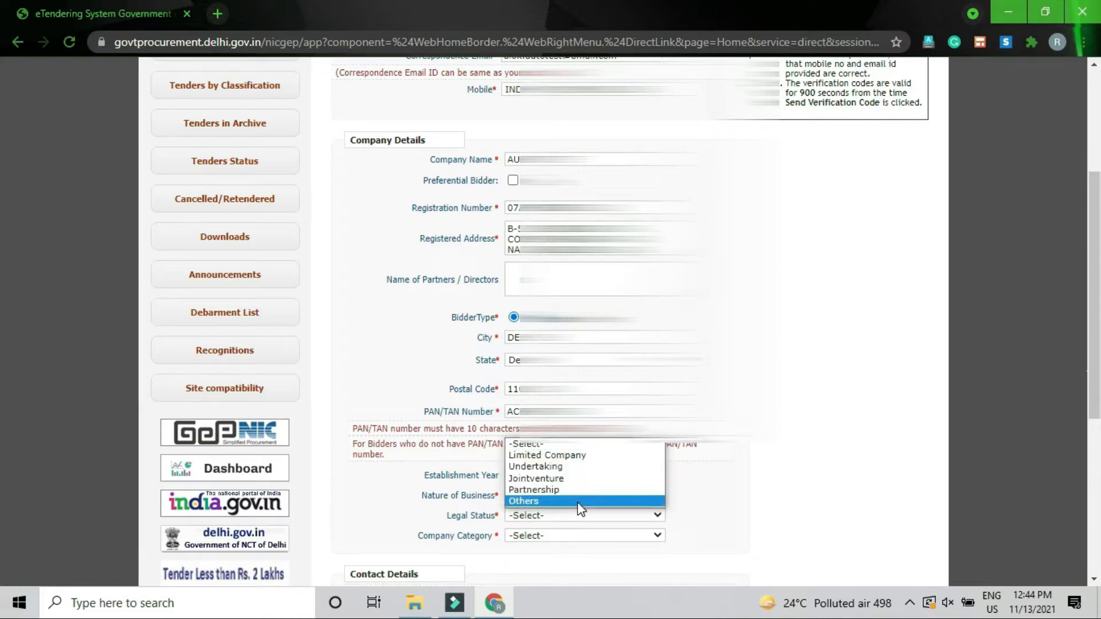
click(578, 503)
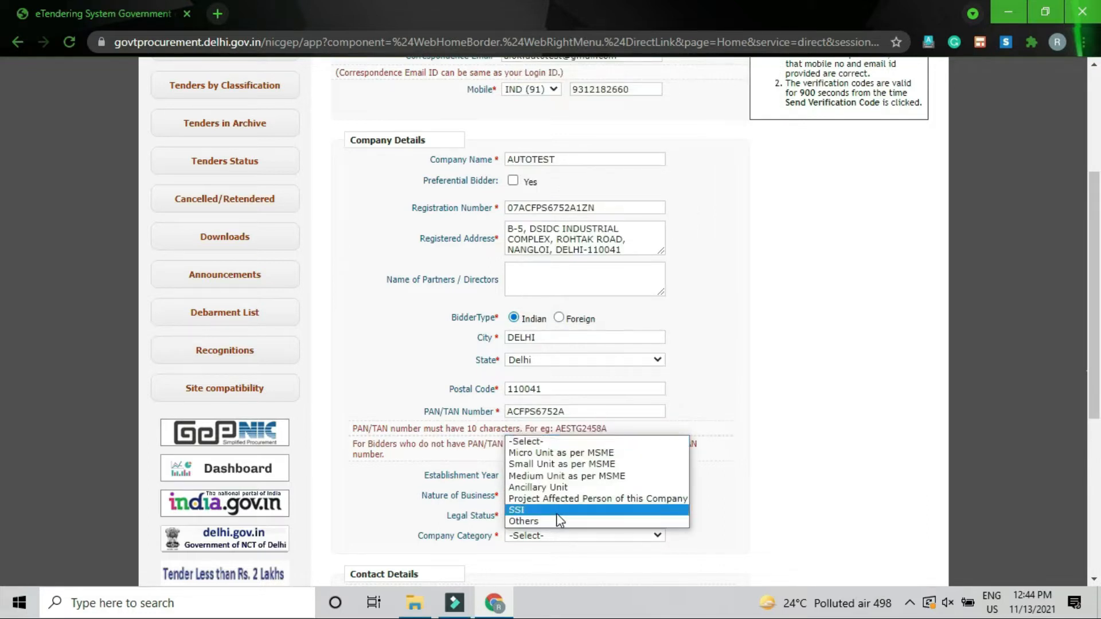
click(576, 463)
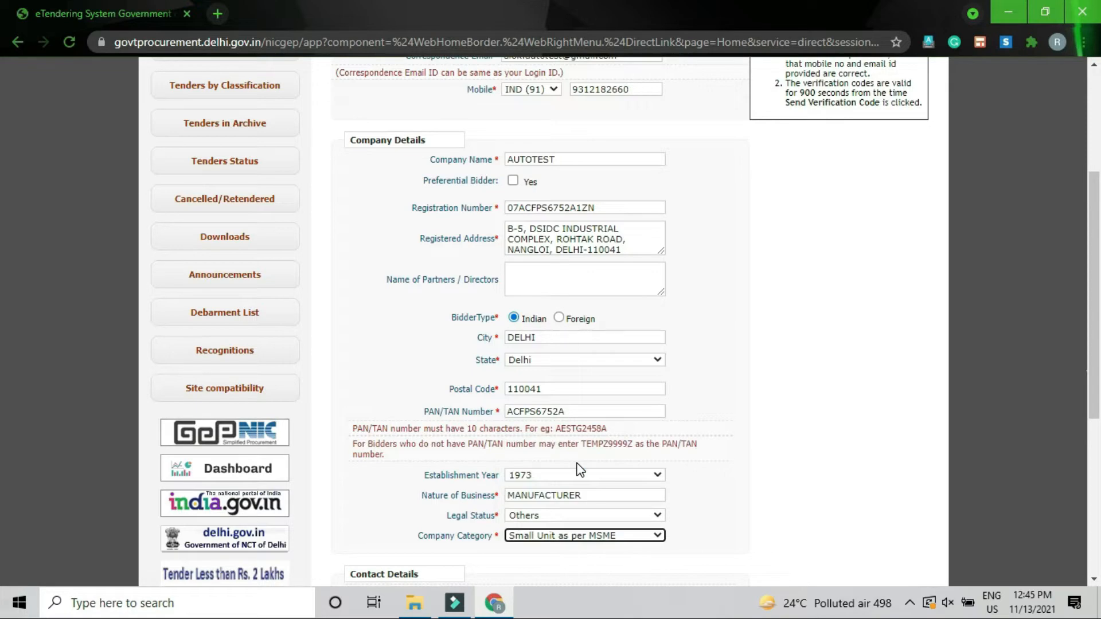
scroll(751, 473, down, 4)
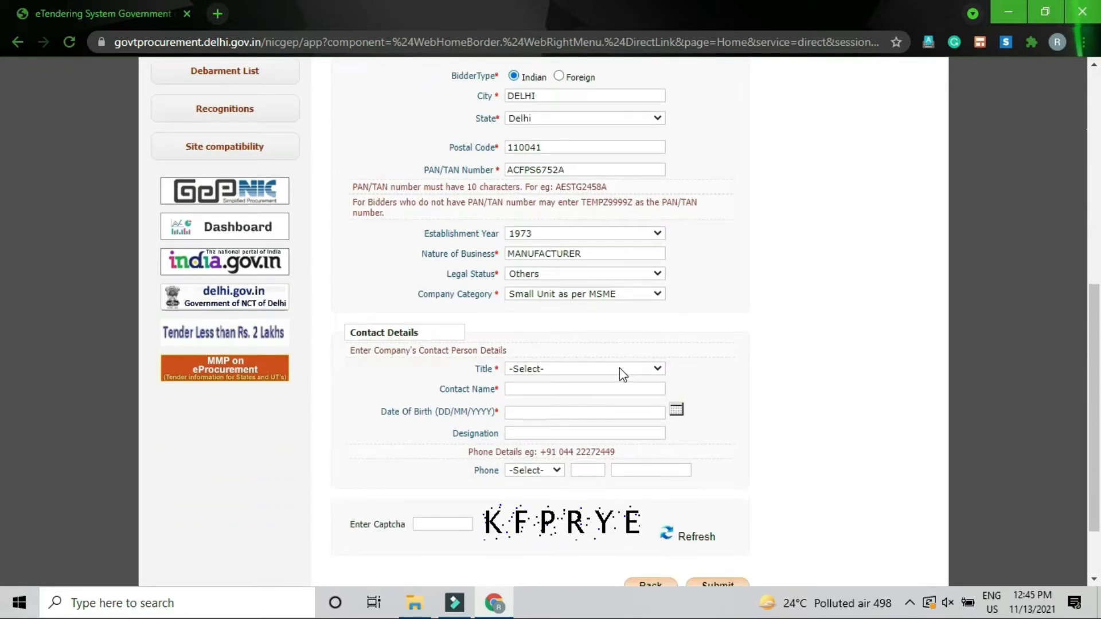
Step: Set the contact person's title to Mr, enter their name and pick their birth date
click(618, 366)
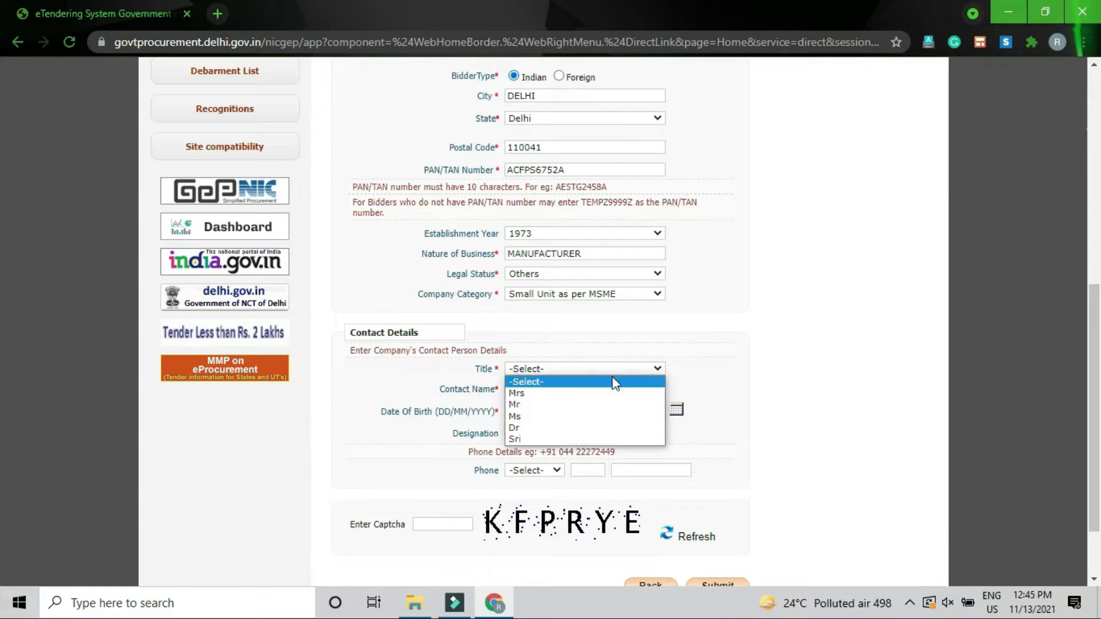
click(589, 395)
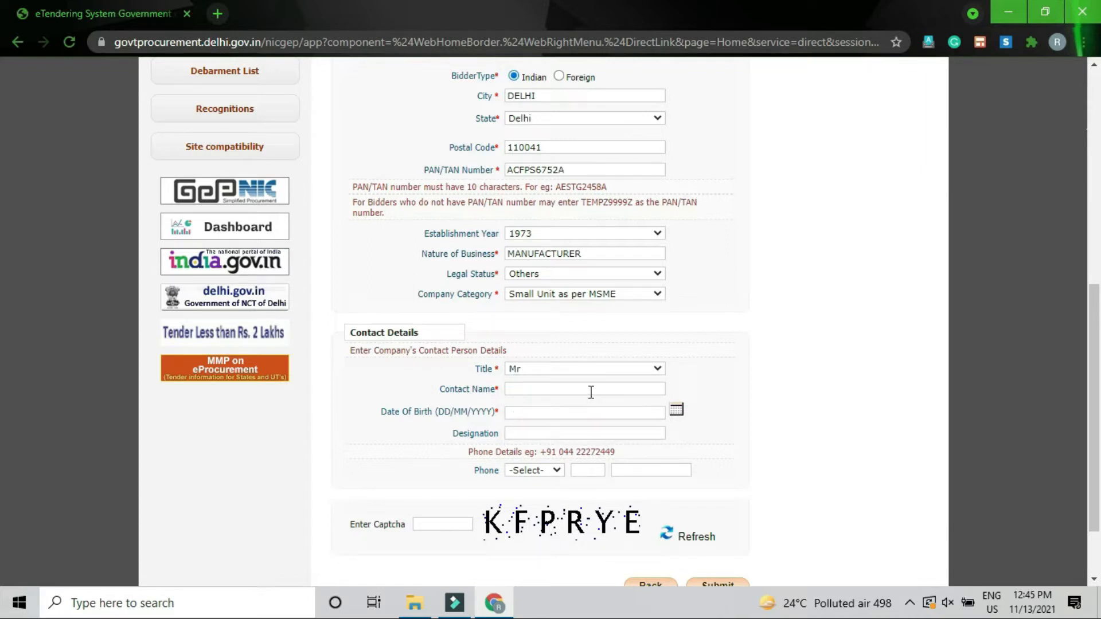
click(590, 390)
text(AL)
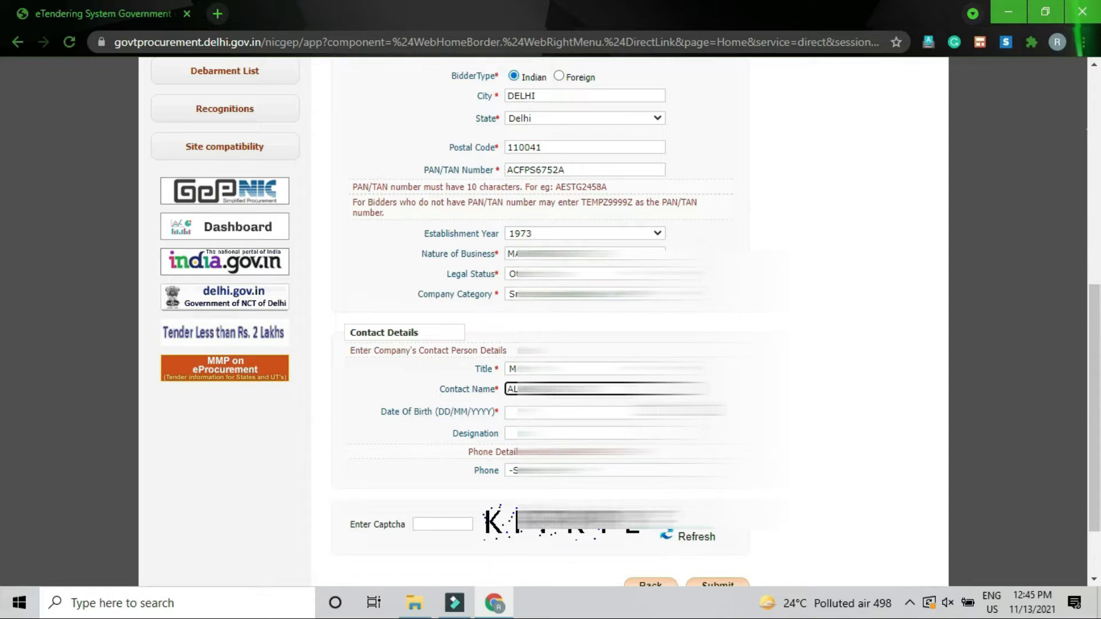
click(585, 413)
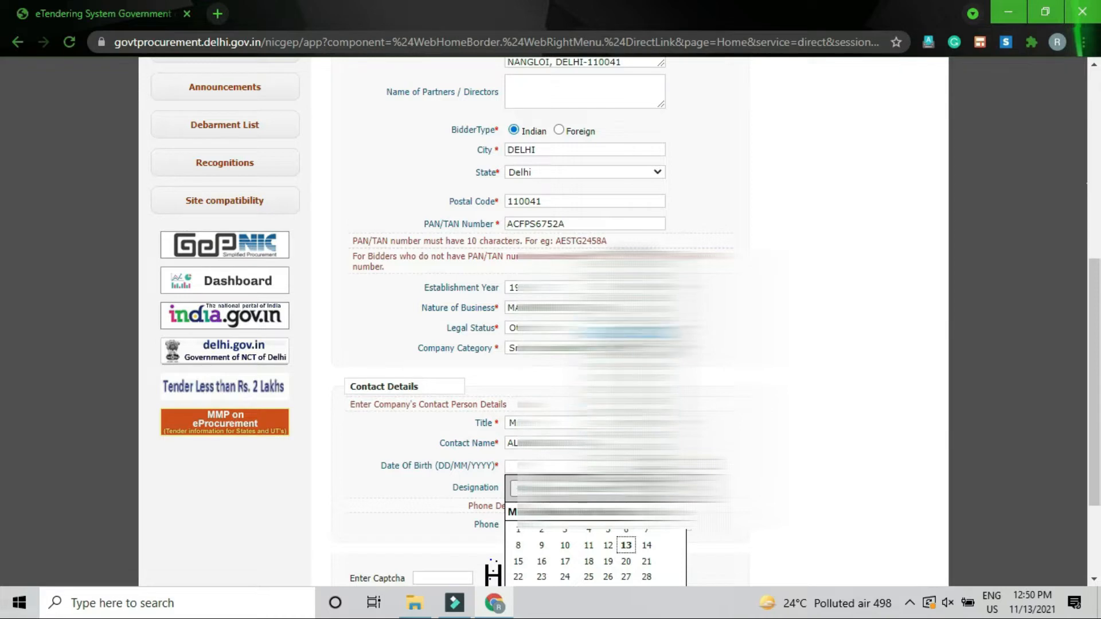
click(627, 368)
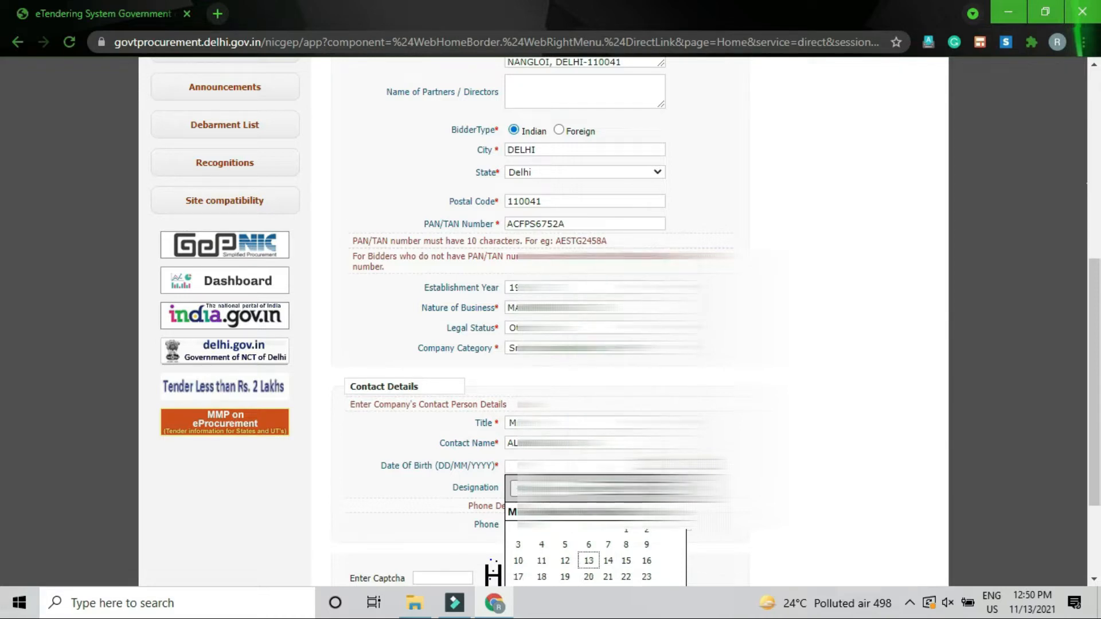
click(567, 488)
click(568, 383)
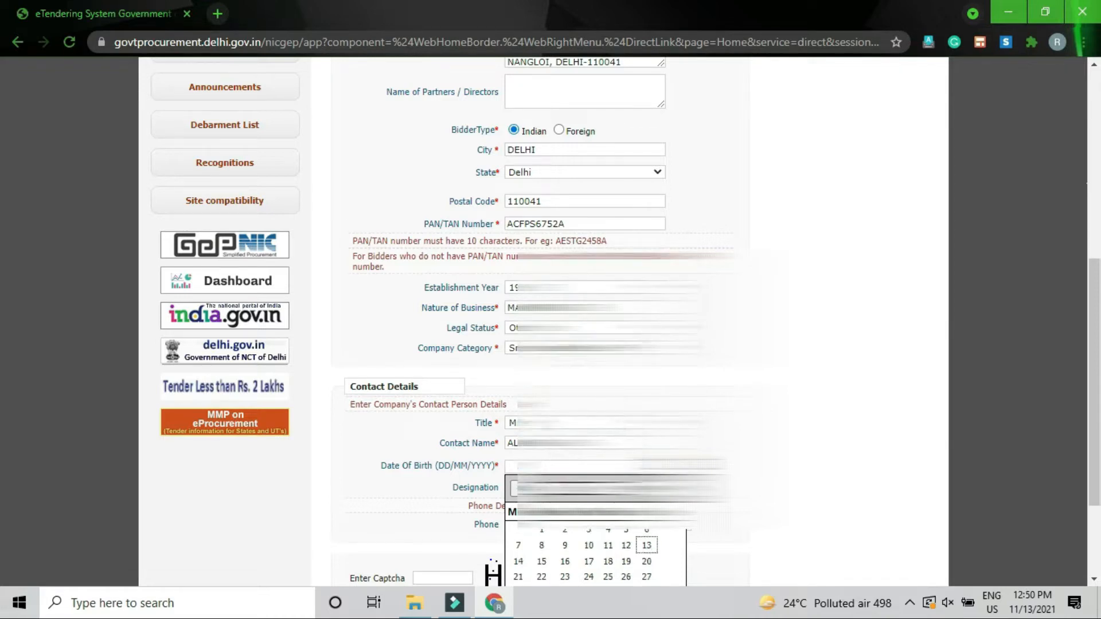
click(542, 561)
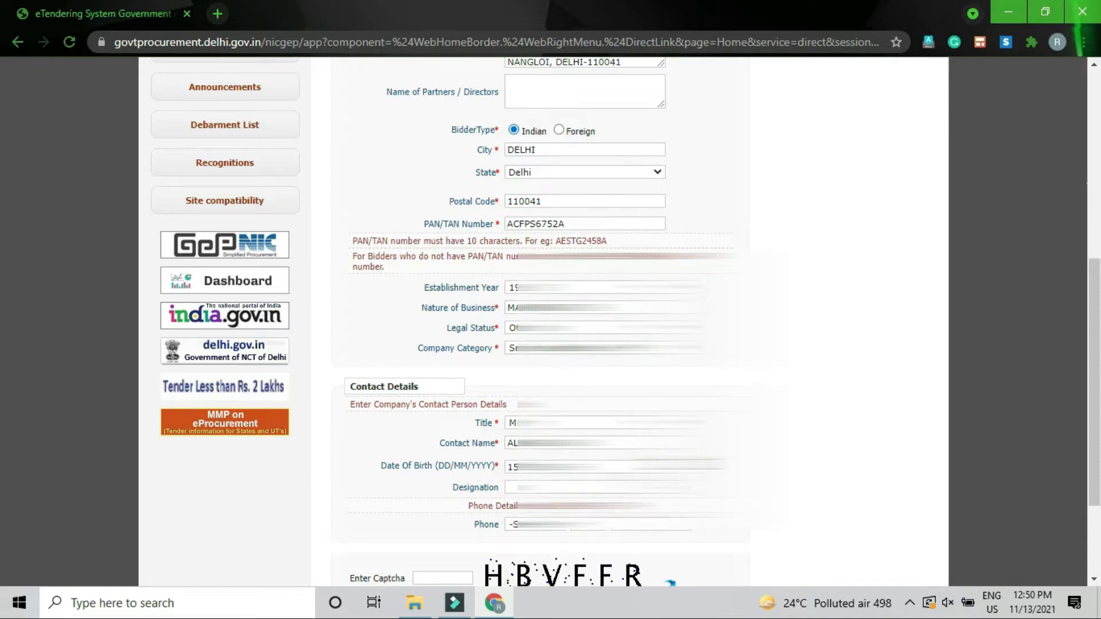
Step: Enter the contact's designation and set the phone country code to India
click(526, 487)
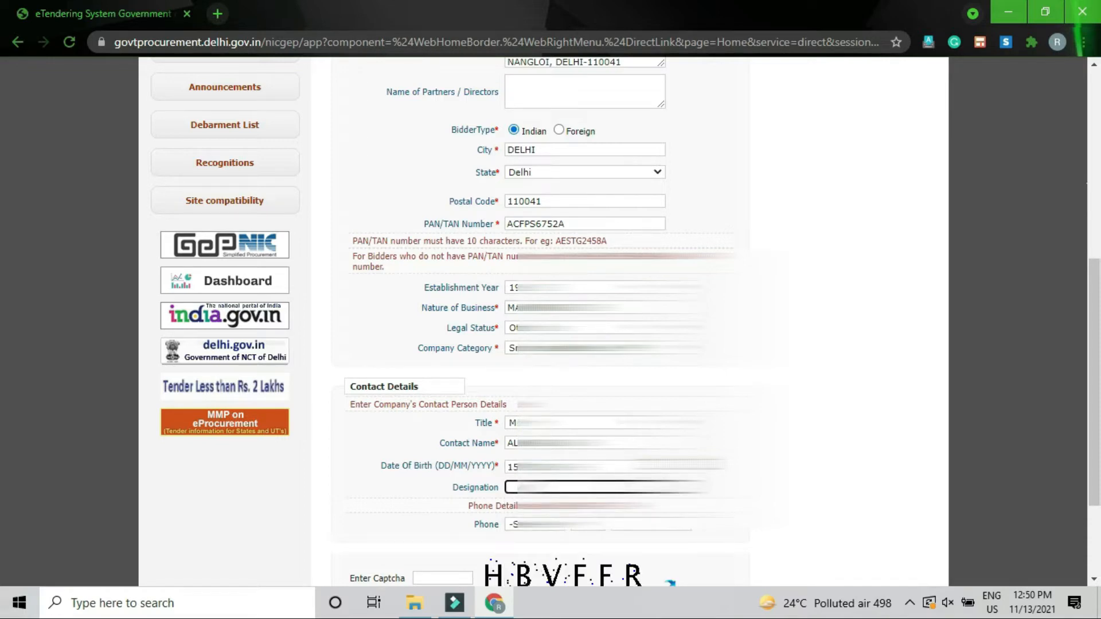
text(PROR)
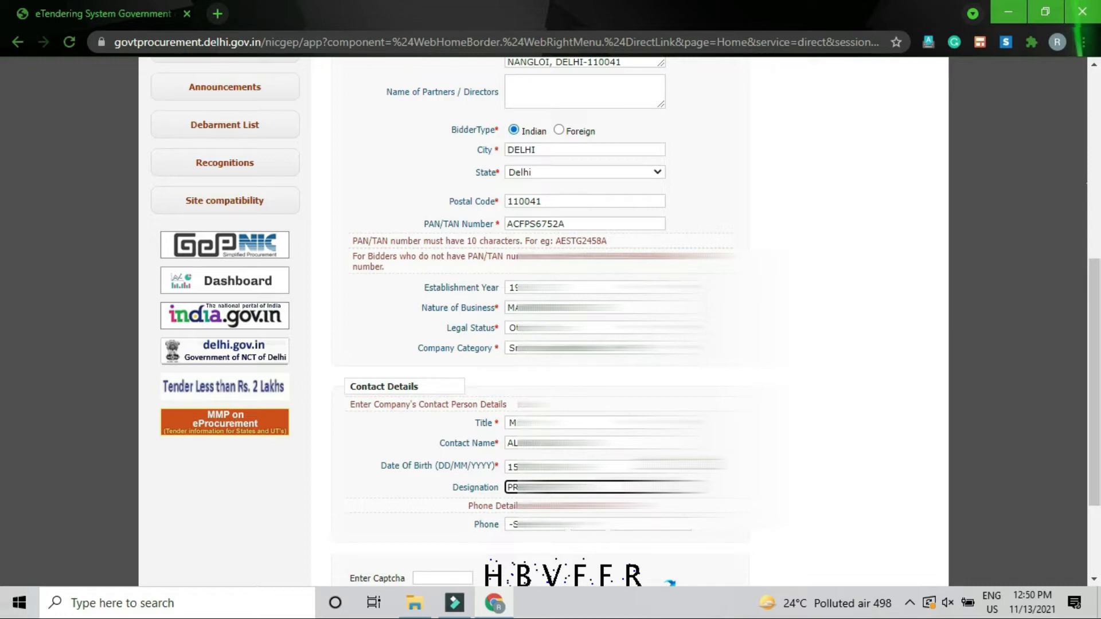
key(Tab)
scroll(625, 321, down, 2)
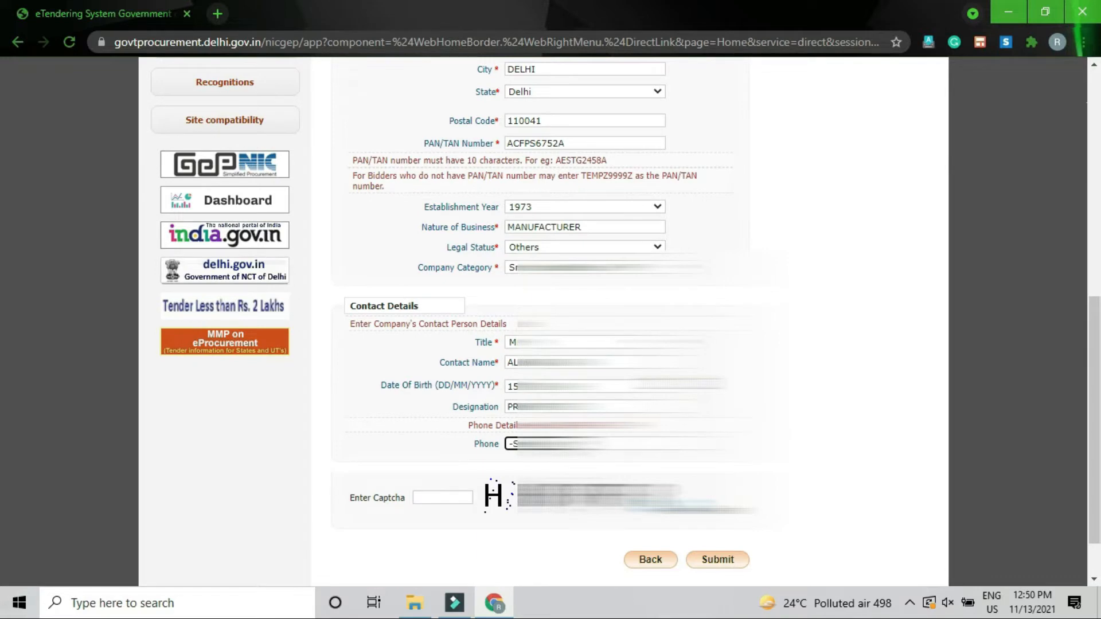
click(541, 443)
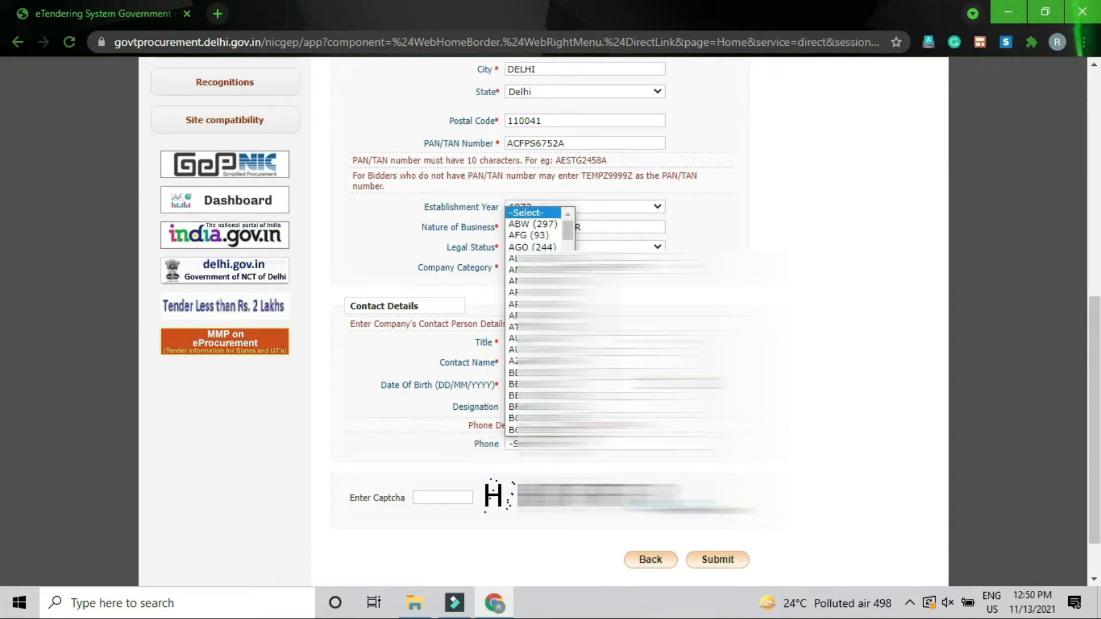
text(in)
key(Return)
key(Tab)
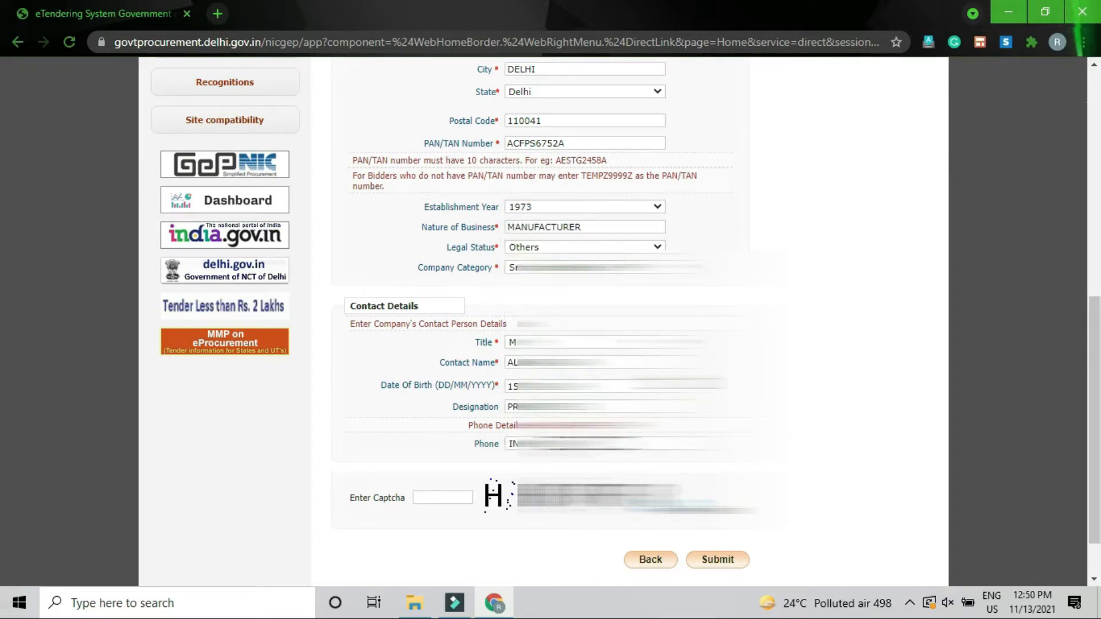
key(Tab)
Step: Finish the phone number, enter the captcha and submit the enrolment form
text(9)
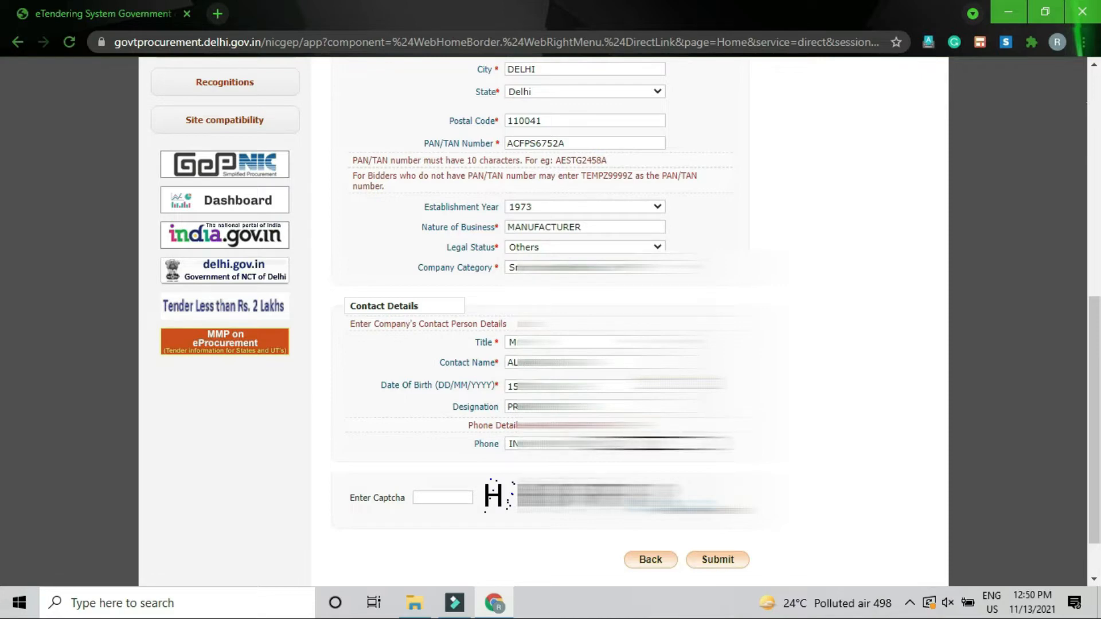
key(Tab)
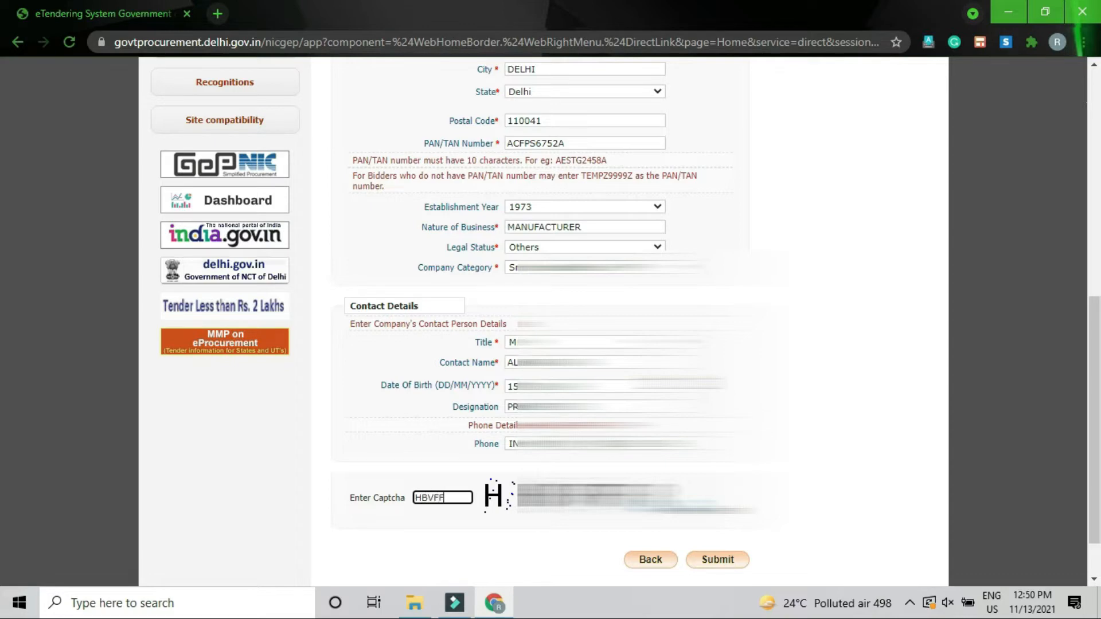
scroll(620, 321, down, 2)
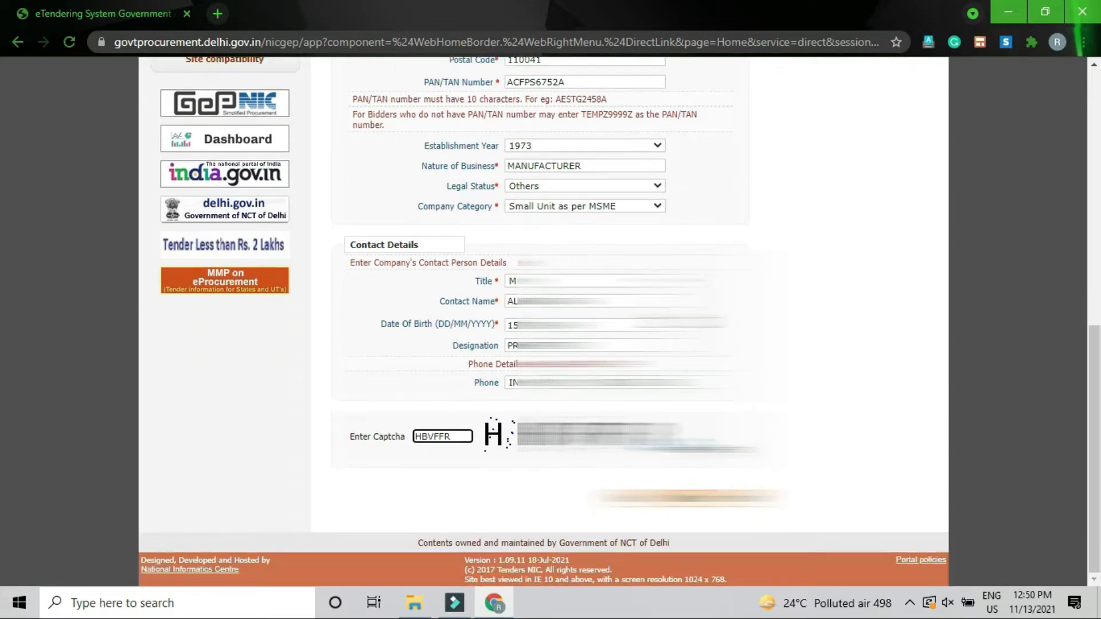
key(Return)
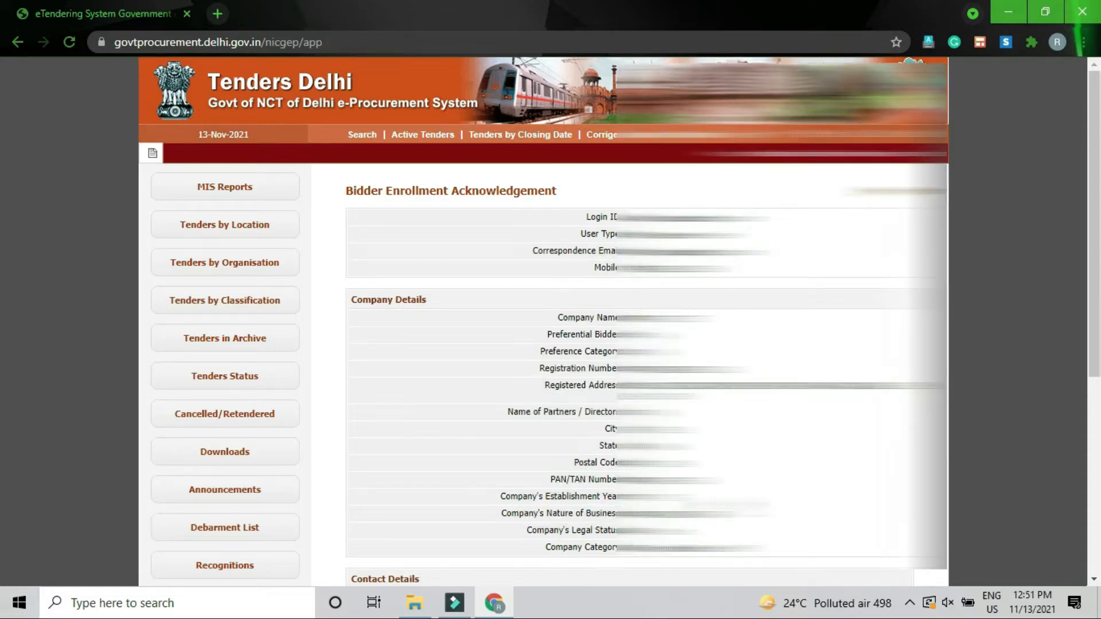
Step: Request the mobile and mail verification codes from the acknowledgement page
scroll(551, 321, down, 2)
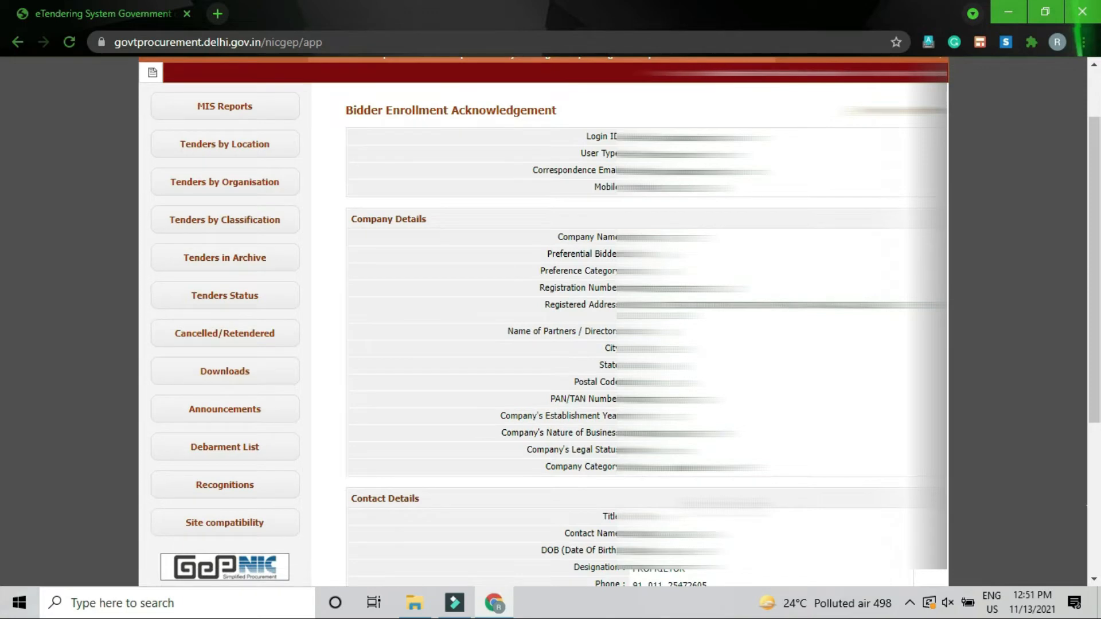
scroll(544, 321, down, 2)
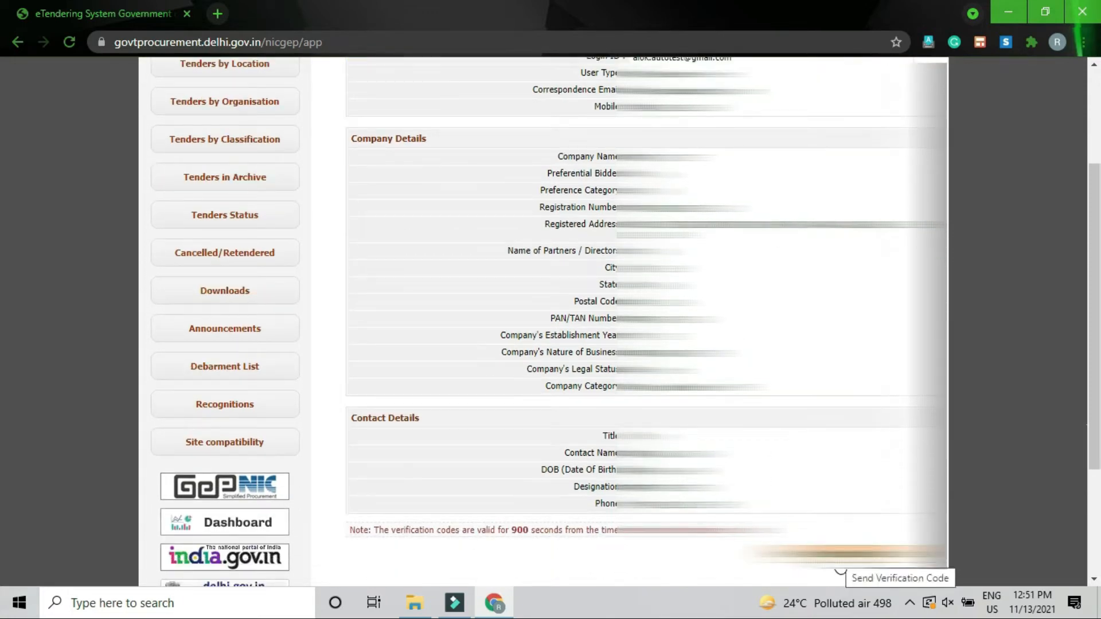
click(842, 570)
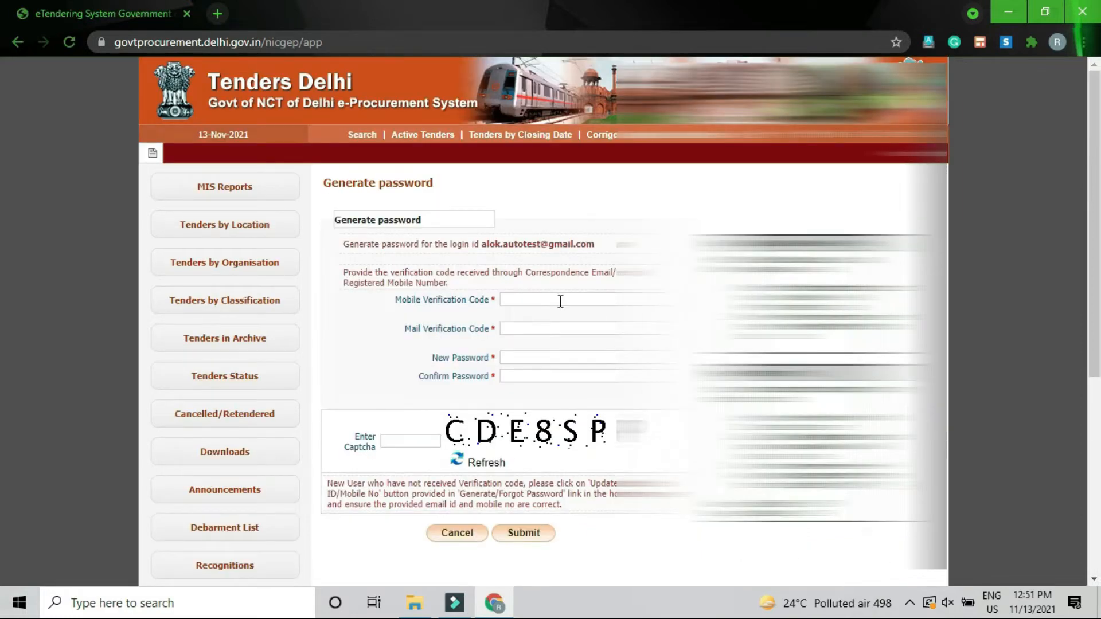
Step: Enter the SMS code as Mobile Verification Code and the e-mail code as Mail Verification Code
click(557, 301)
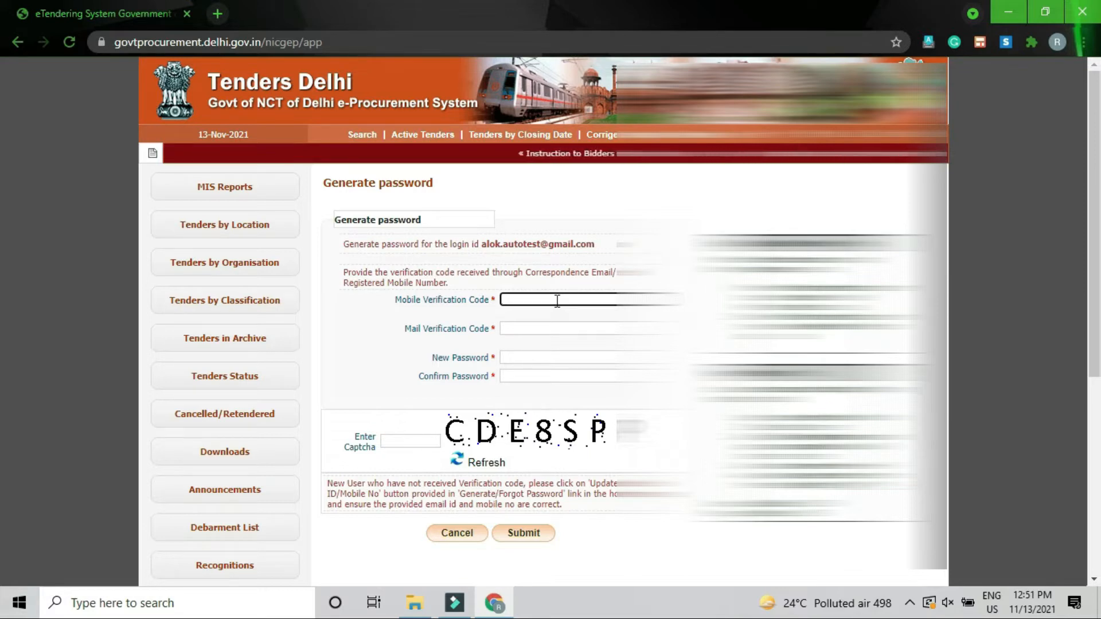
text(••)
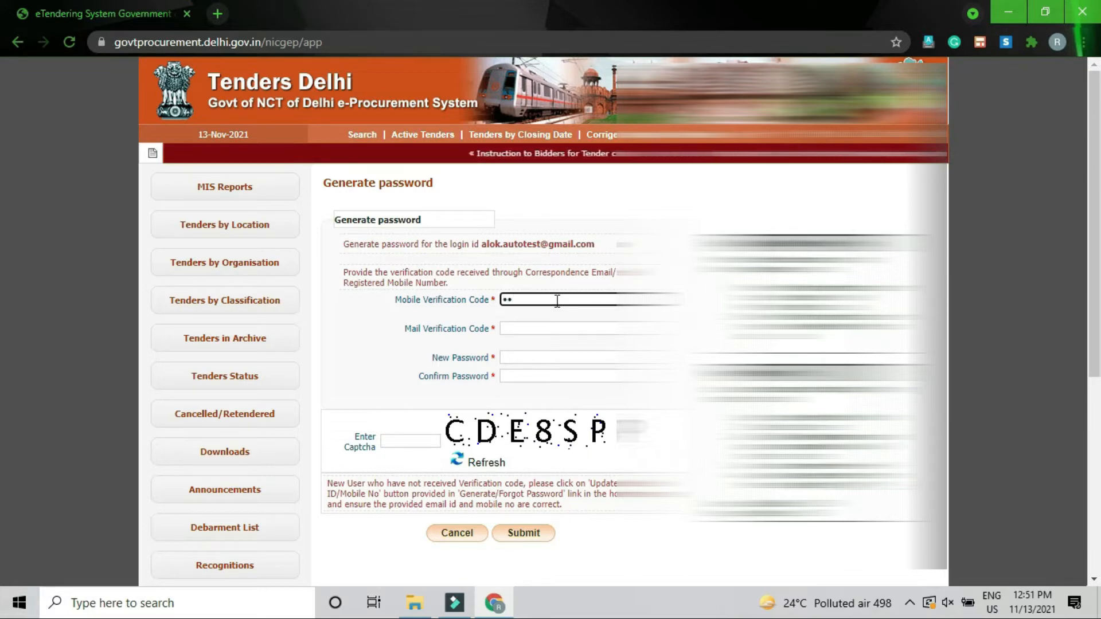
text(••)
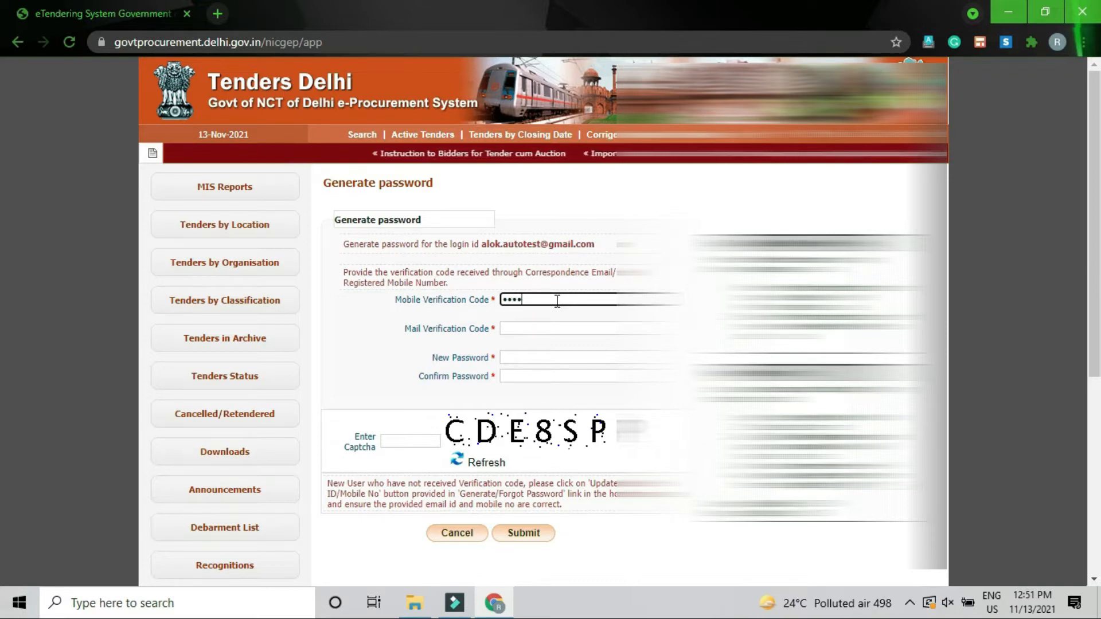
text(•)
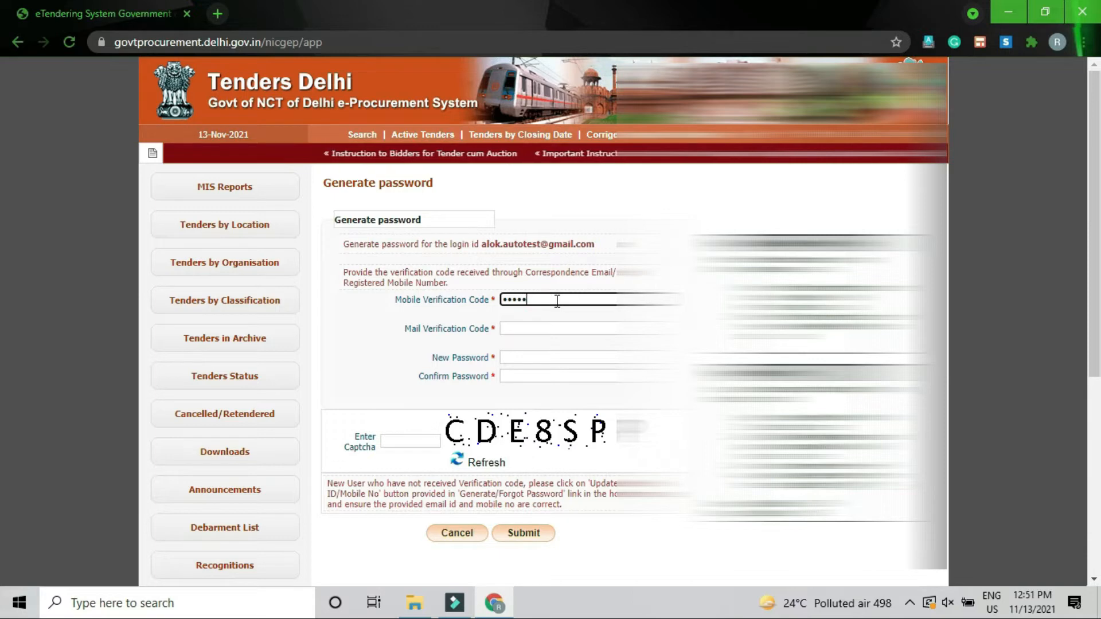
text(•)
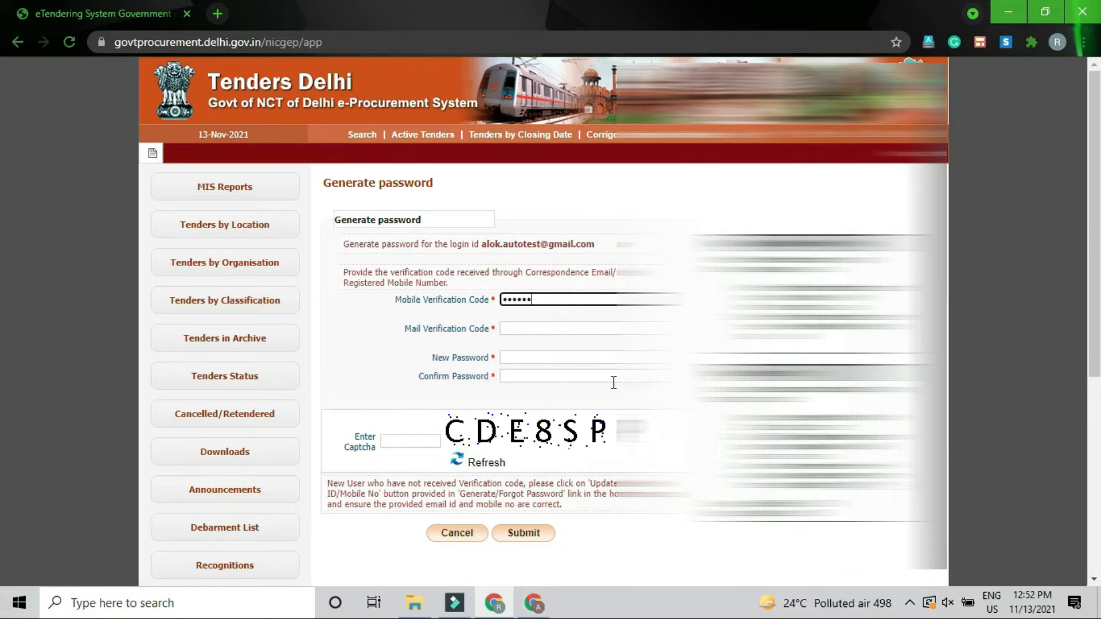
click(570, 326)
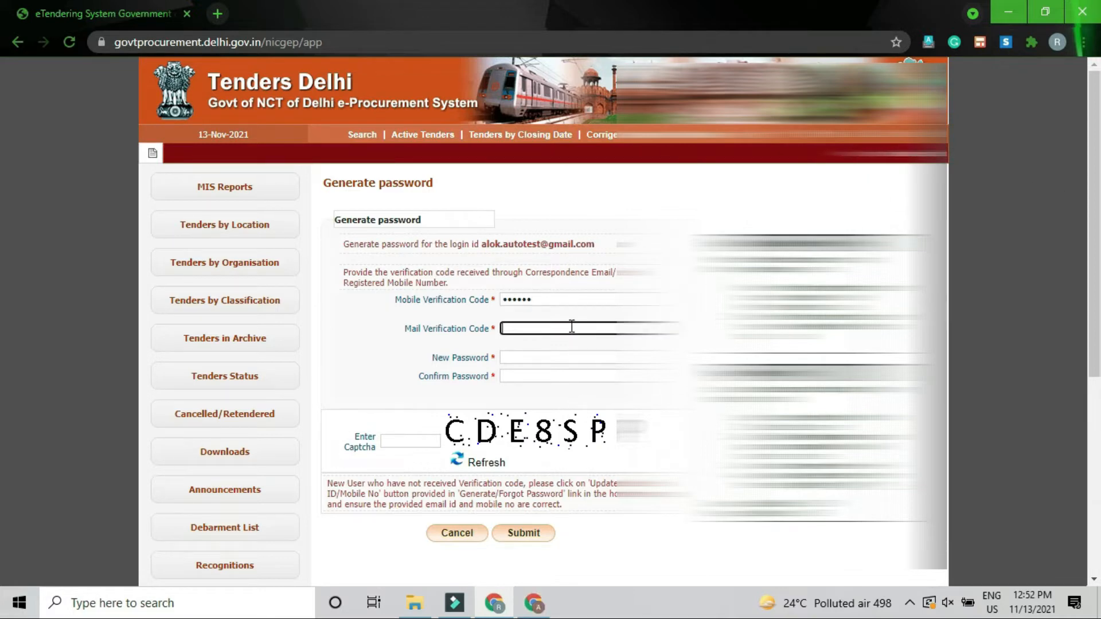
text(••)
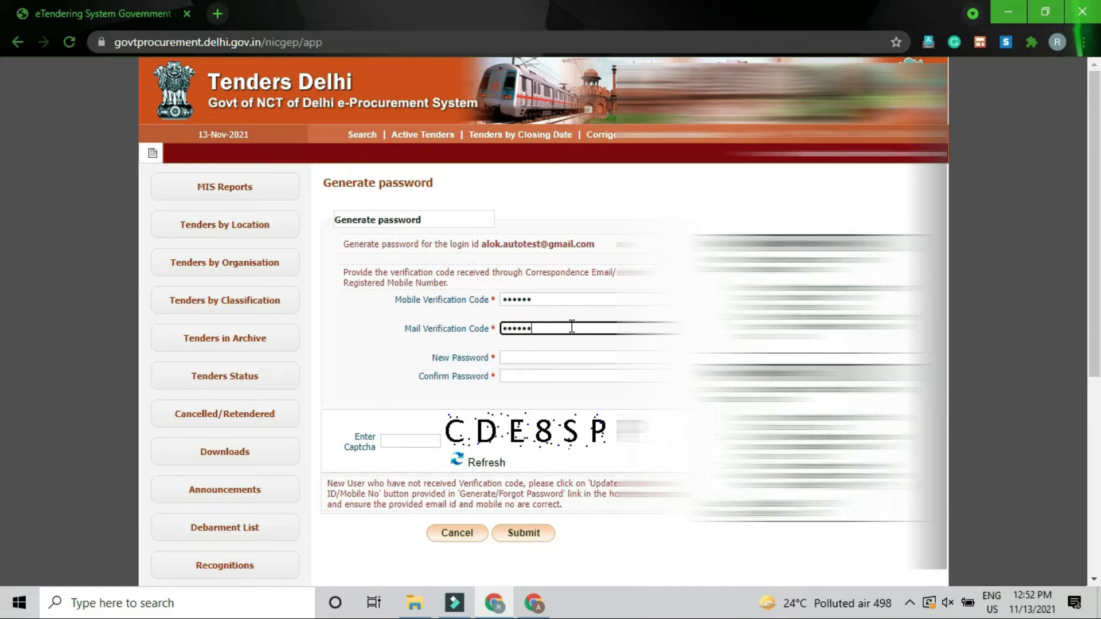
click(549, 358)
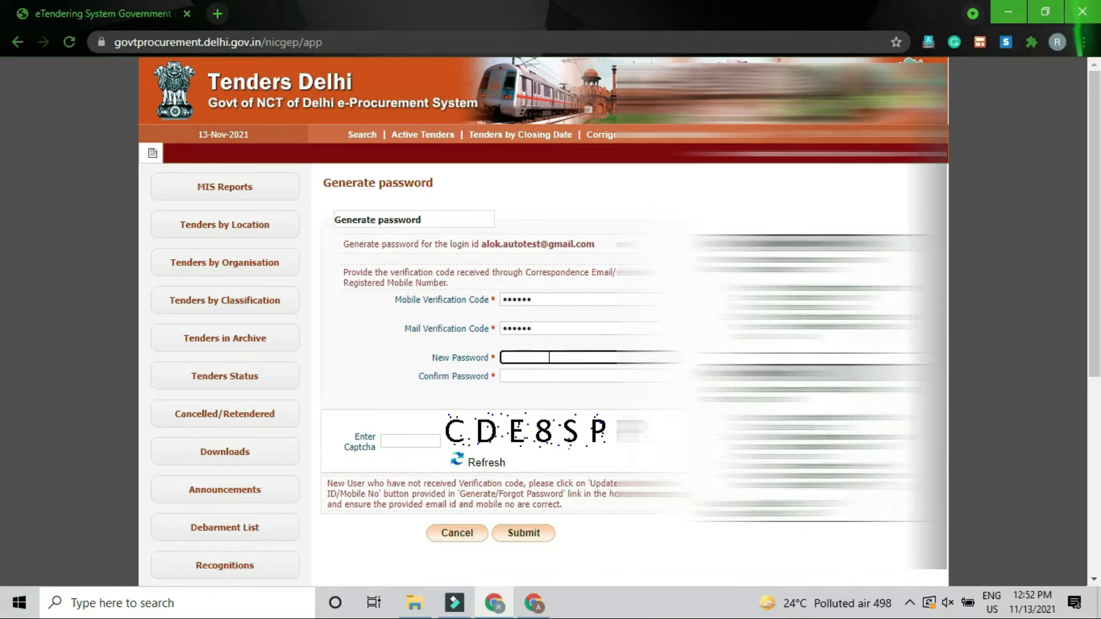
Step: Enter and confirm the new account password, fill in the captcha, and submit
text(•)
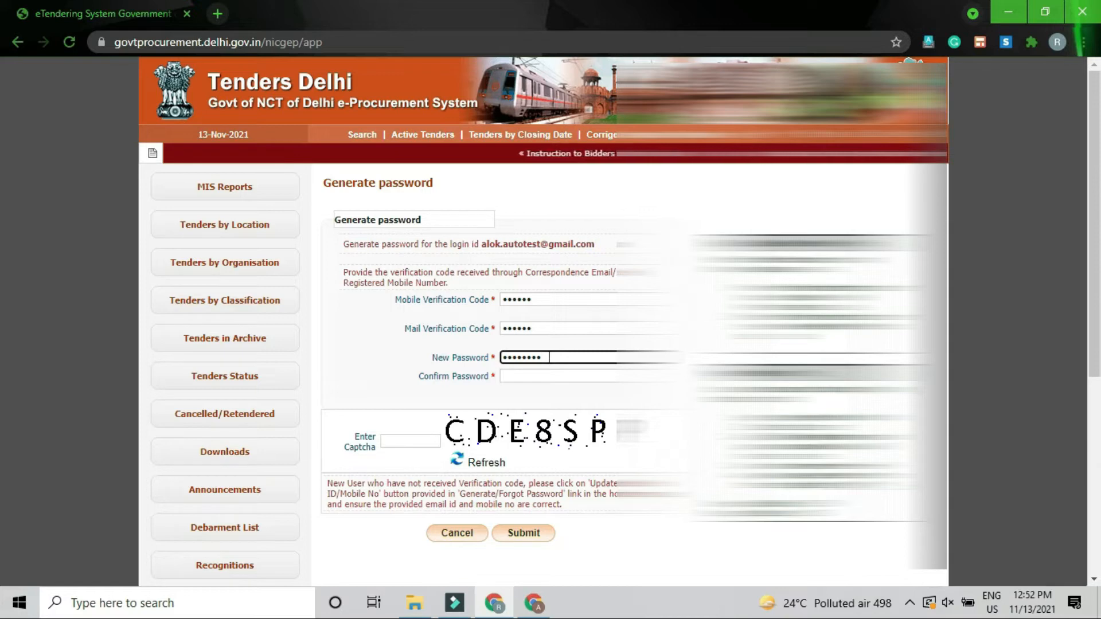
text(•)
key(Tab)
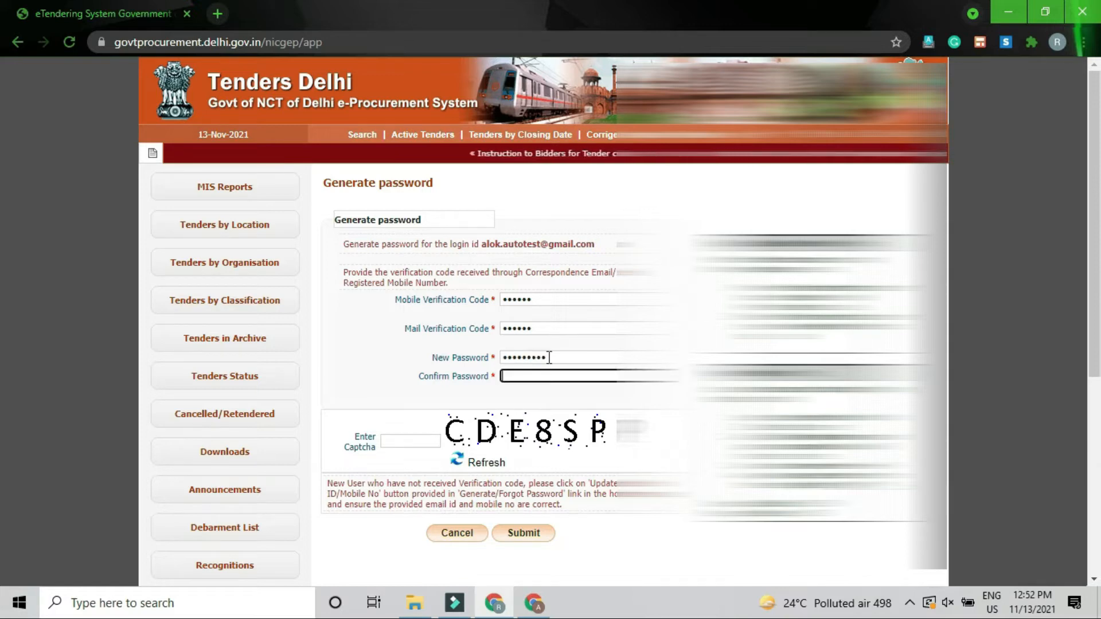
text(••••)
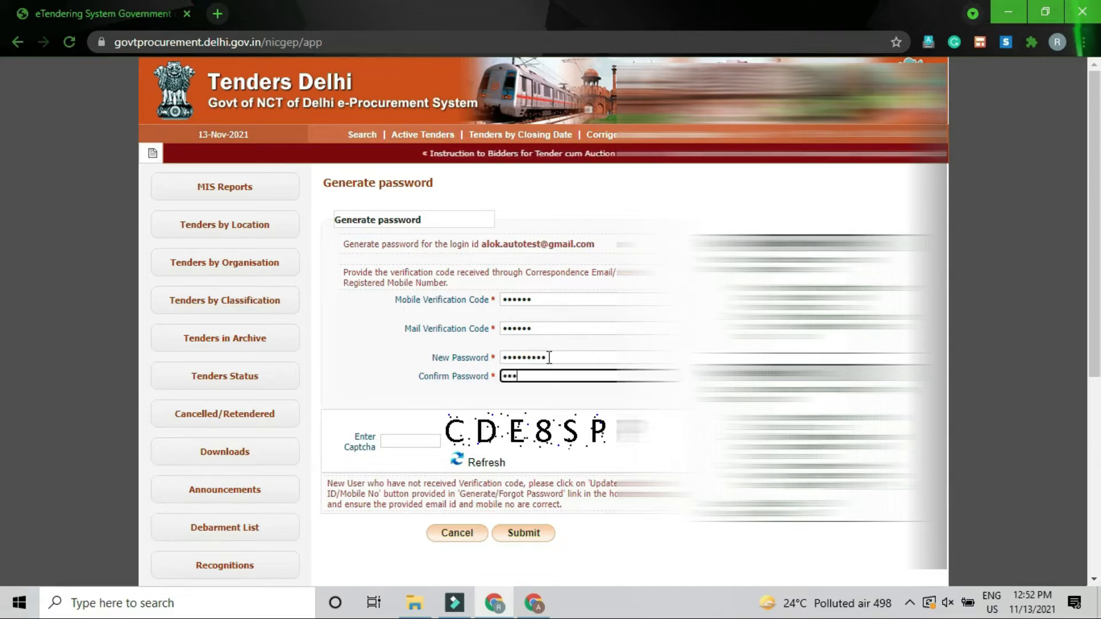
text(•••••)
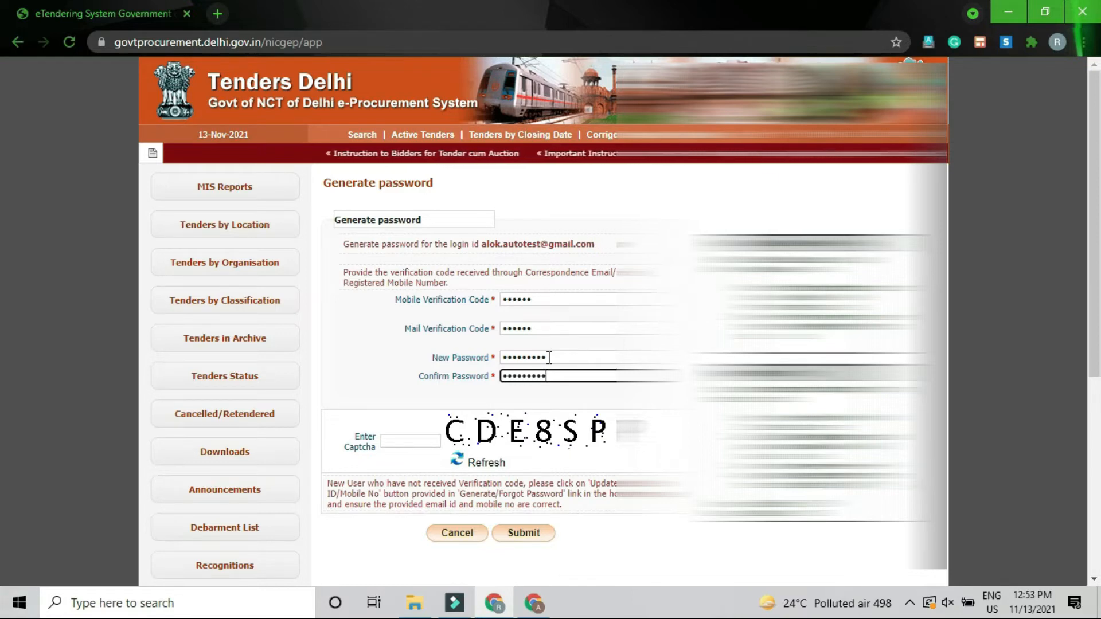
text(•)
key(Tab)
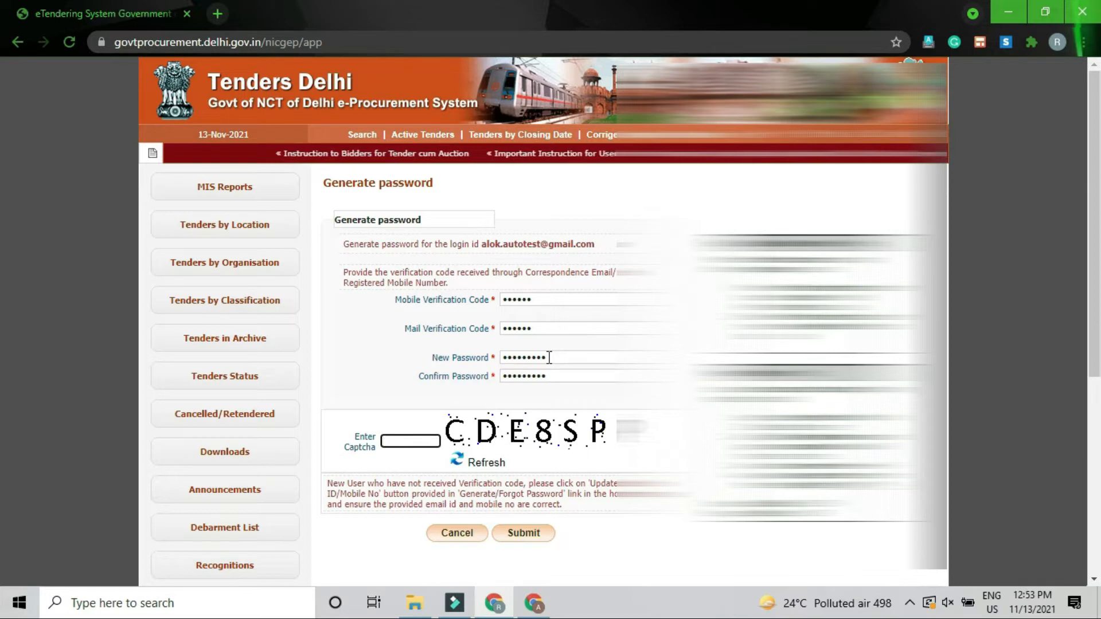
text(CDE8S)
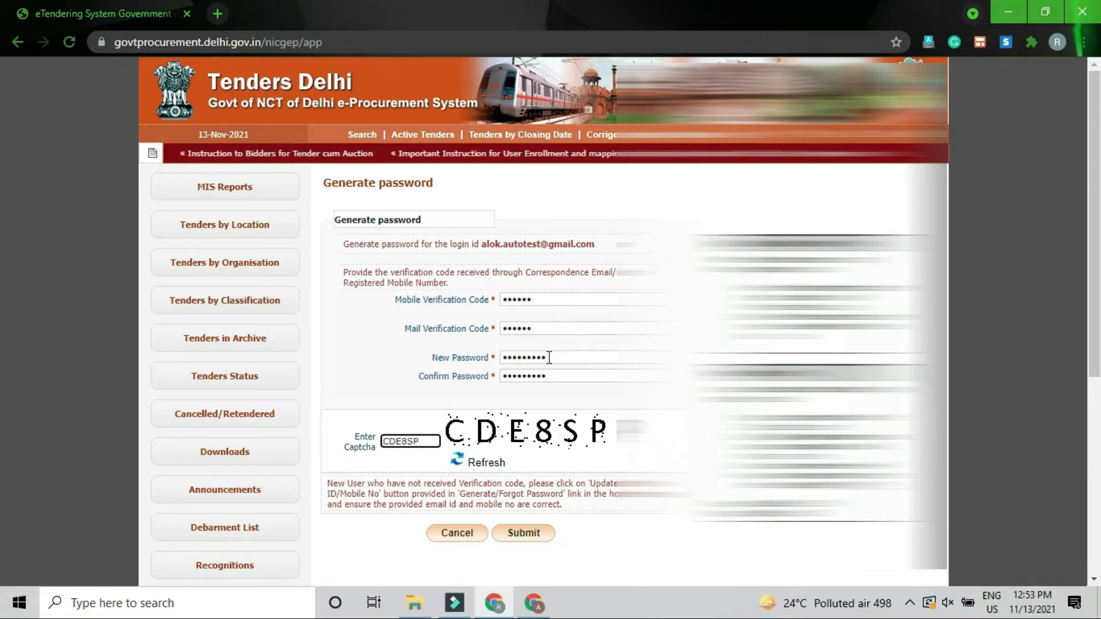
text(P)
click(537, 533)
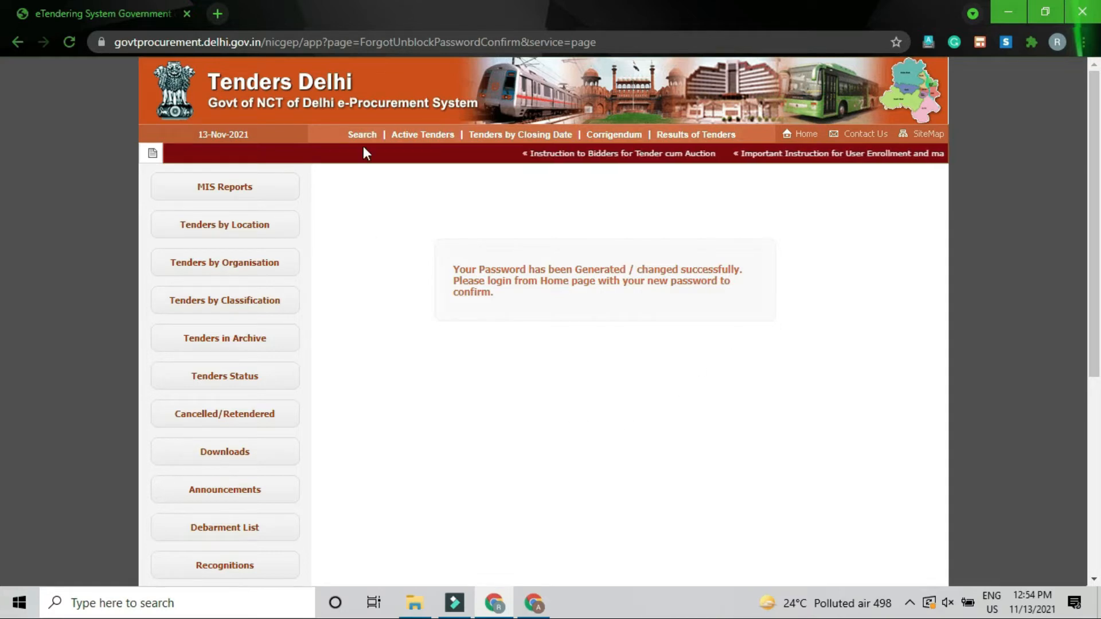
Step: Open the bidder login form and enter the login e-mail, password and captcha text
click(802, 136)
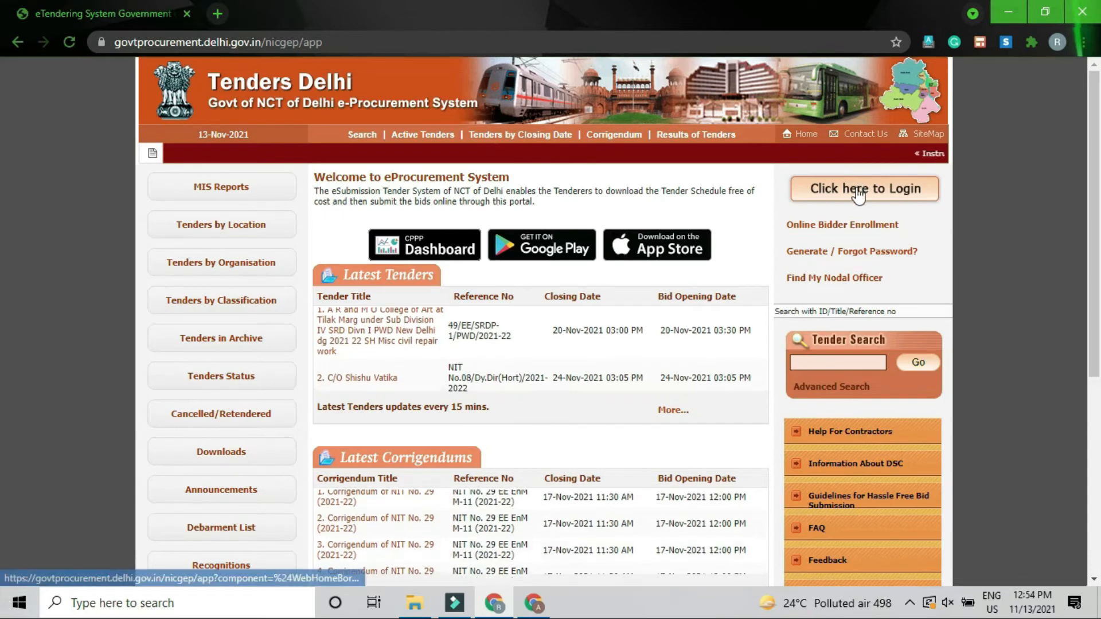
click(857, 195)
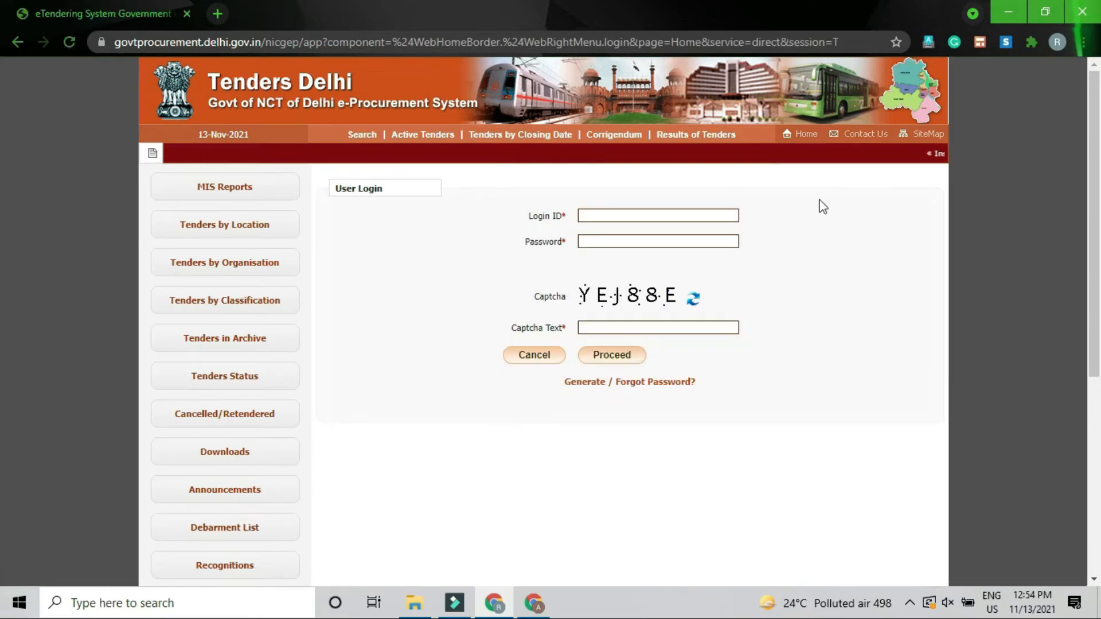
click(687, 218)
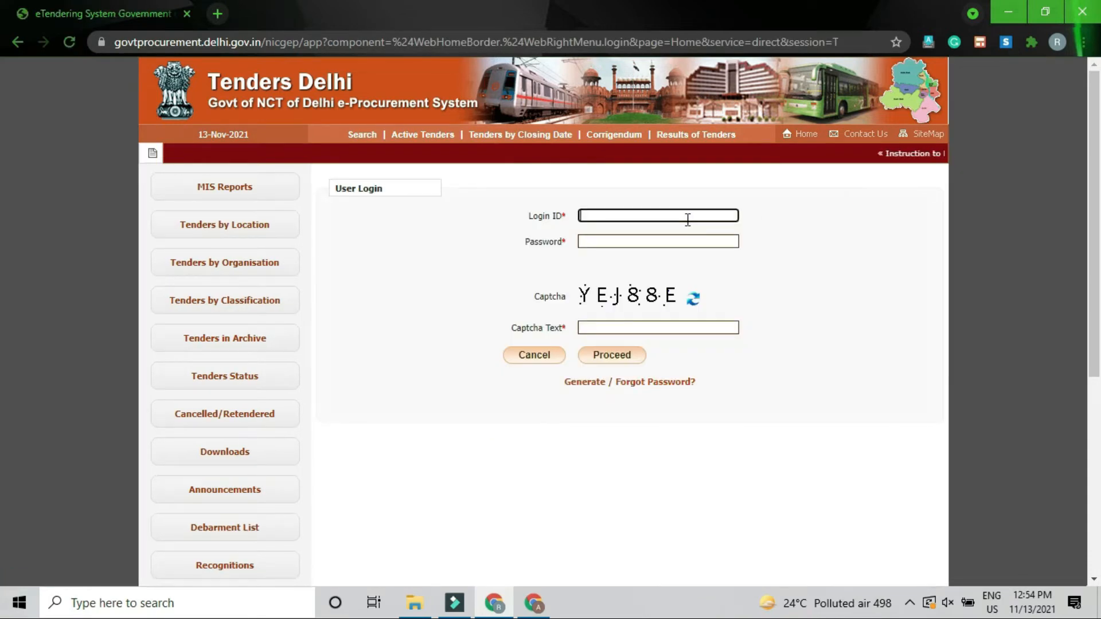
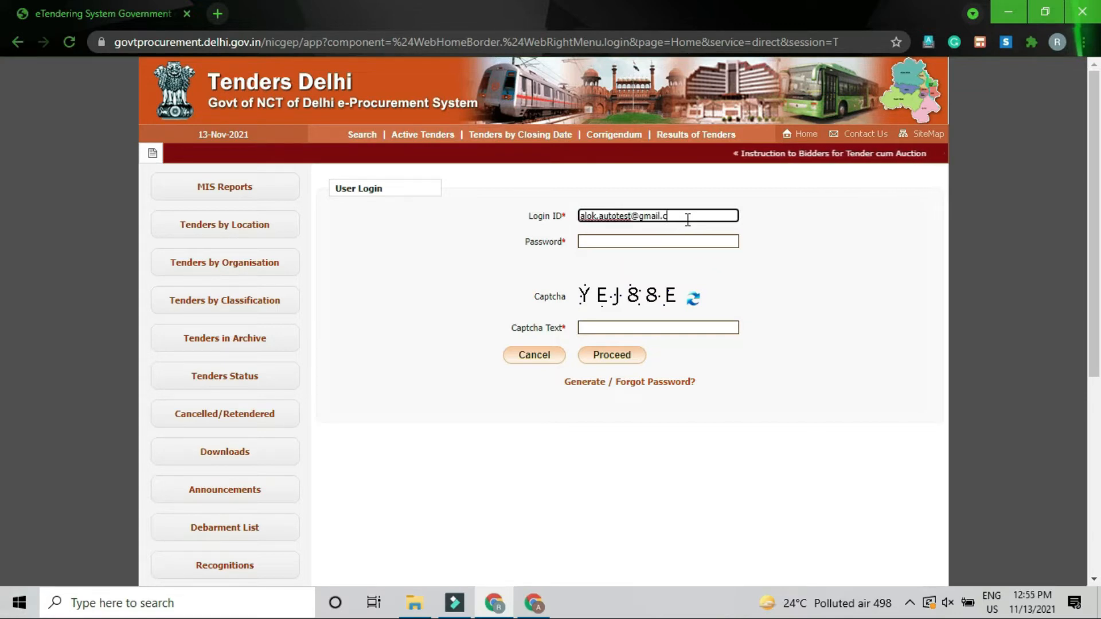
key(Tab)
text(***)
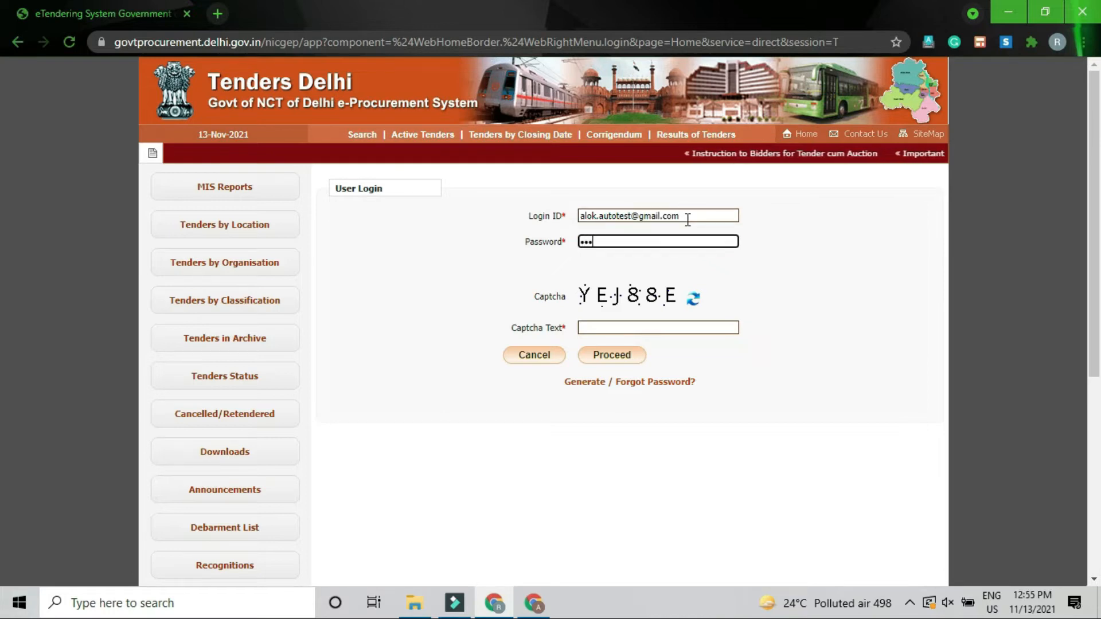
text(*****)
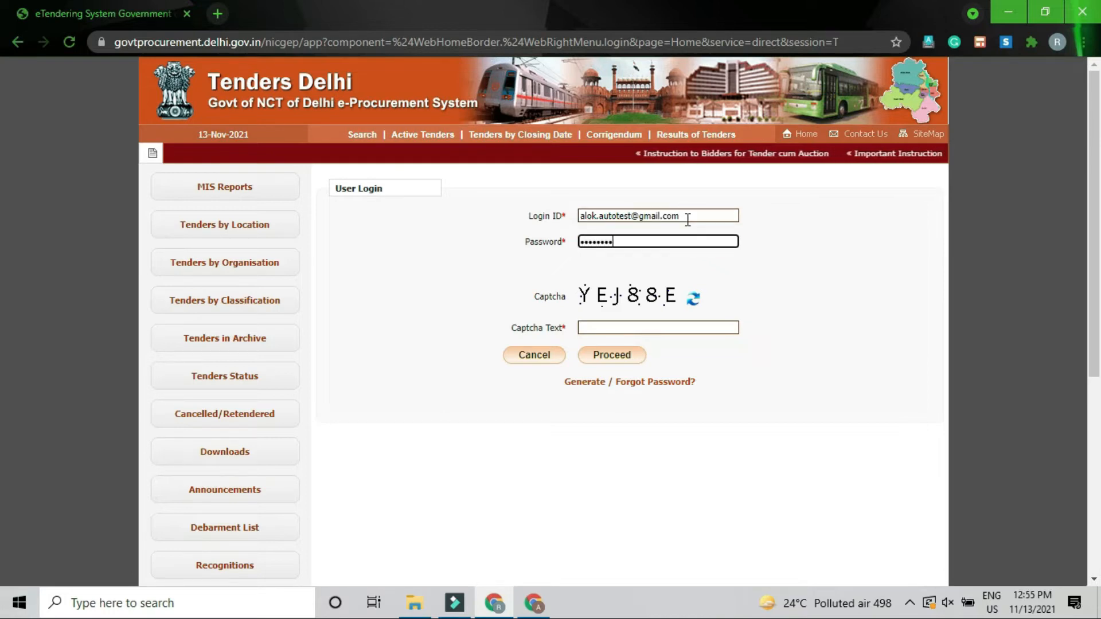
text(*)
key(Tab)
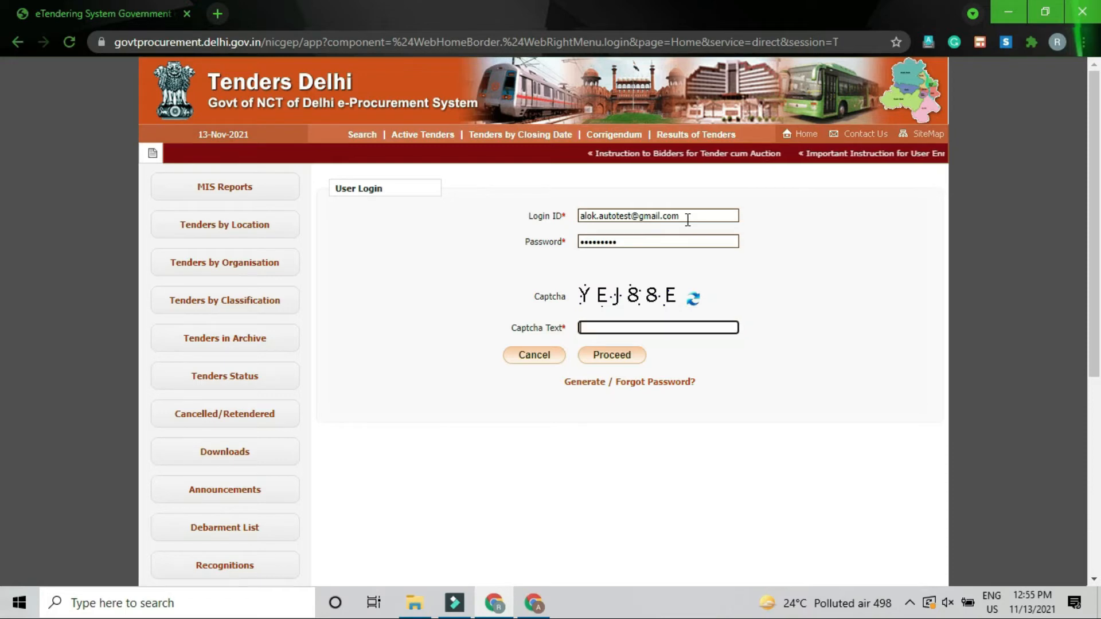
text(YE)
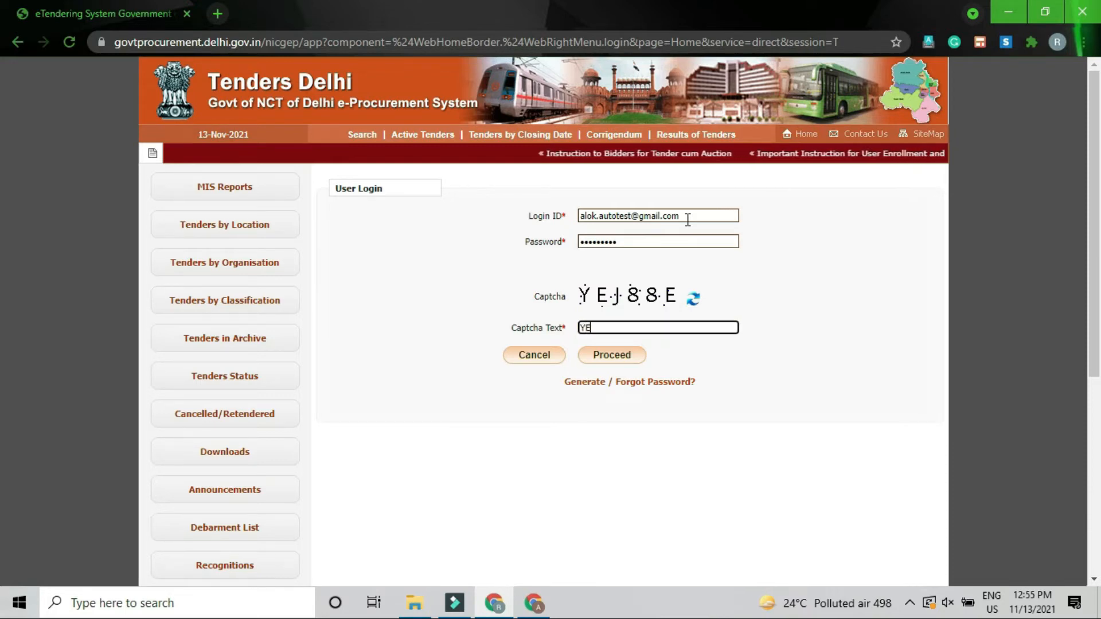
text(J88E)
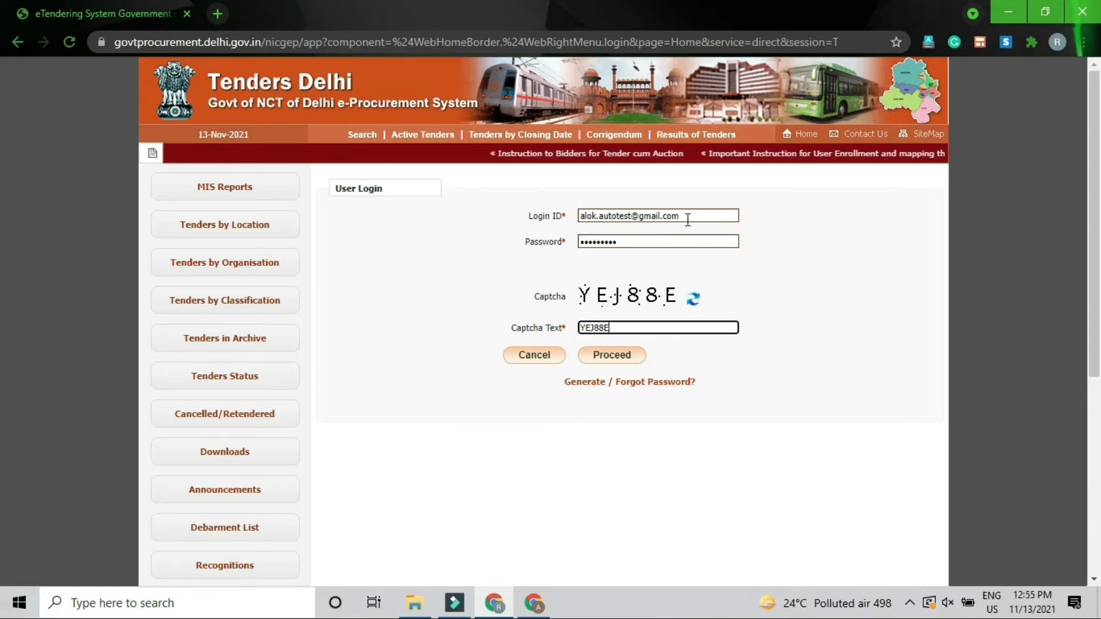
Step: Log in as the tenderer and start Signing Certificate enrollment on the User DSC Enrollment page
click(608, 360)
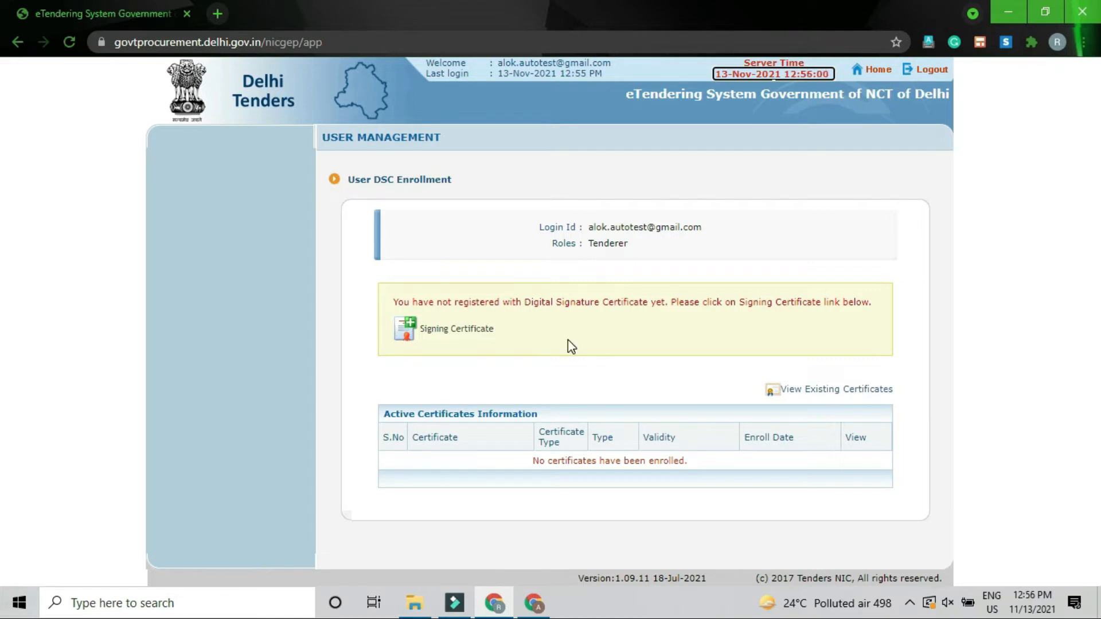
click(469, 341)
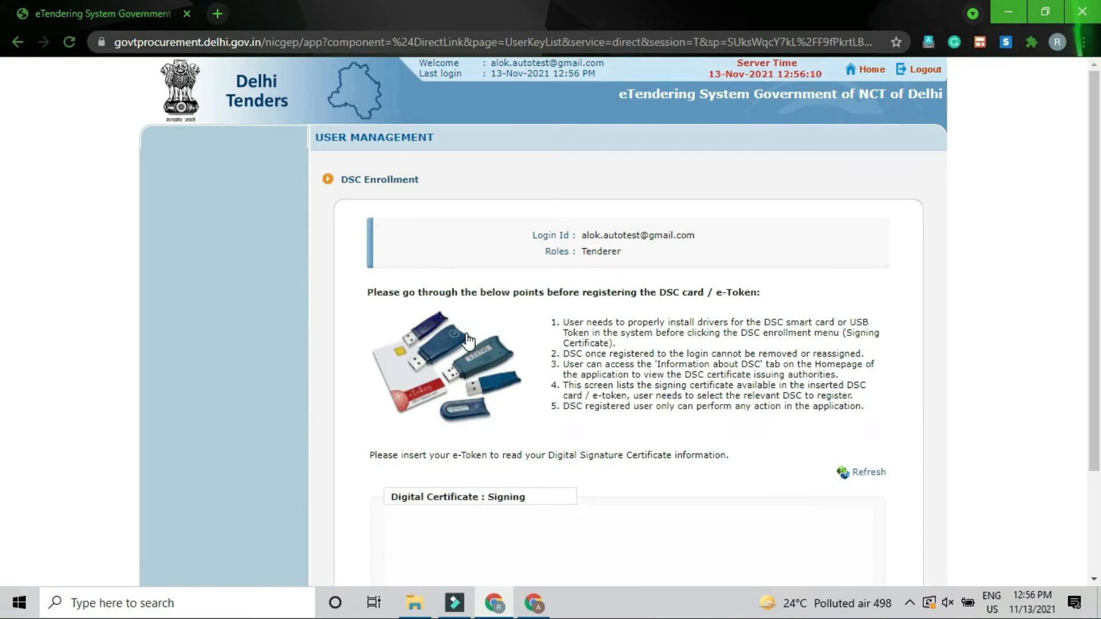
scroll(557, 381, down, 1)
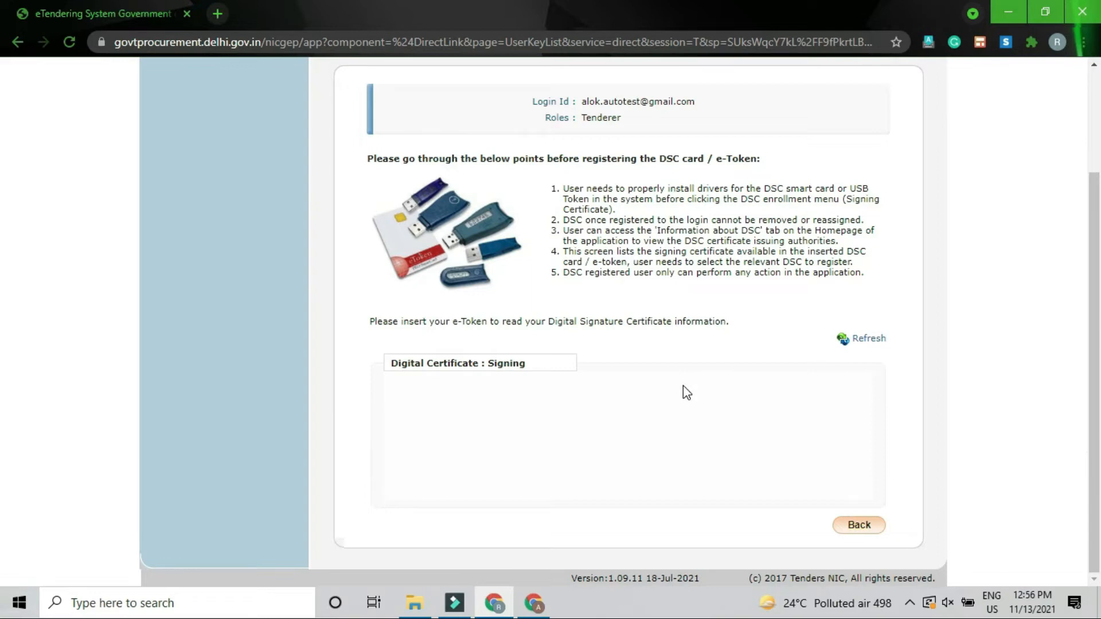
scroll(683, 393, up, 3)
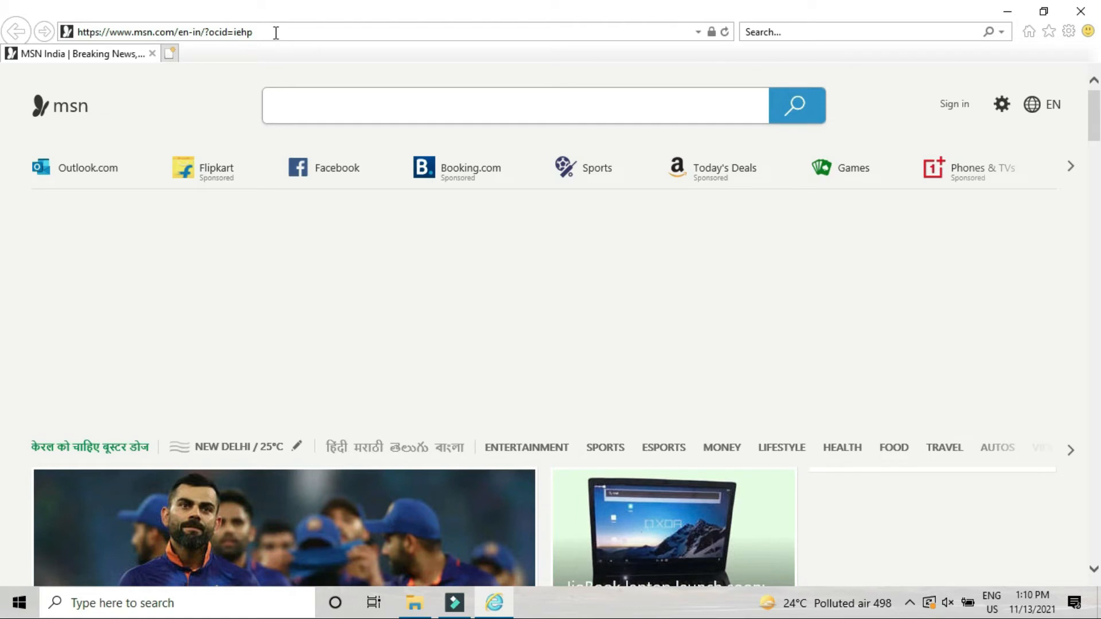
Step: Search Google for 'eprocurement delhi', open the Delhi eTendering System result, and close the extra tab
key(BackSpace)
key(BackSpace)
key(BackSpace)
key(BackSpace)
key(BackSpace)
key(BackSpace)
key(BackSpace)
key(BackSpace)
key(BackSpace)
key(BackSpace)
key(BackSpace)
key(BackSpace)
key(BackSpace)
key(BackSpace)
key(BackSpace)
key(BackSpace)
key(BackSpace)
key(BackSpace)
key(BackSpace)
key(BackSpace)
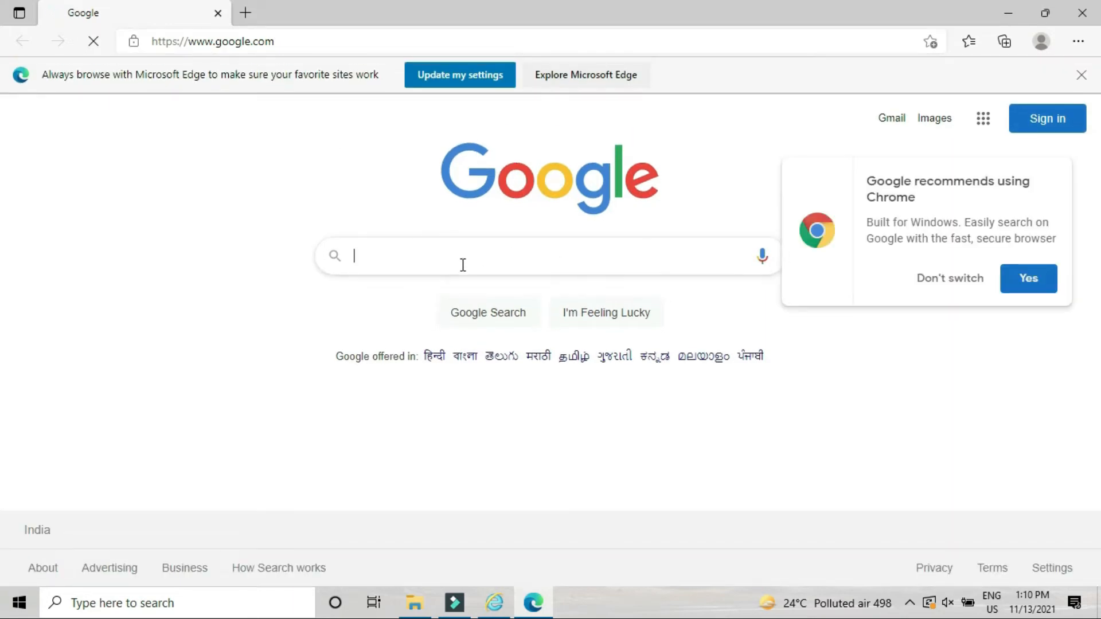
click(463, 264)
text(E)
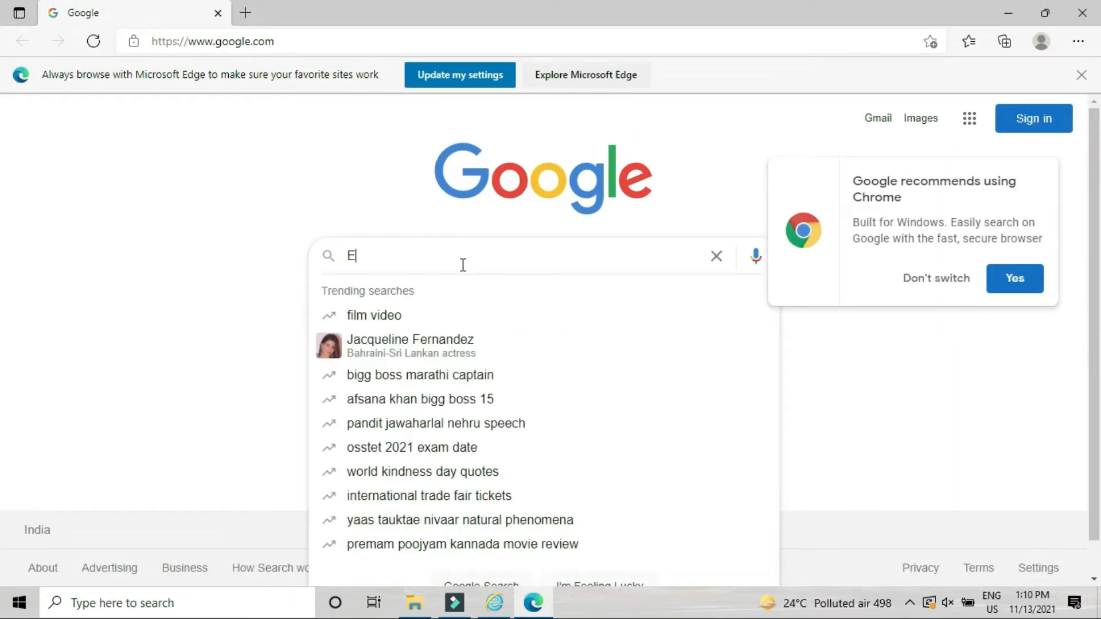
text(-PROCU)
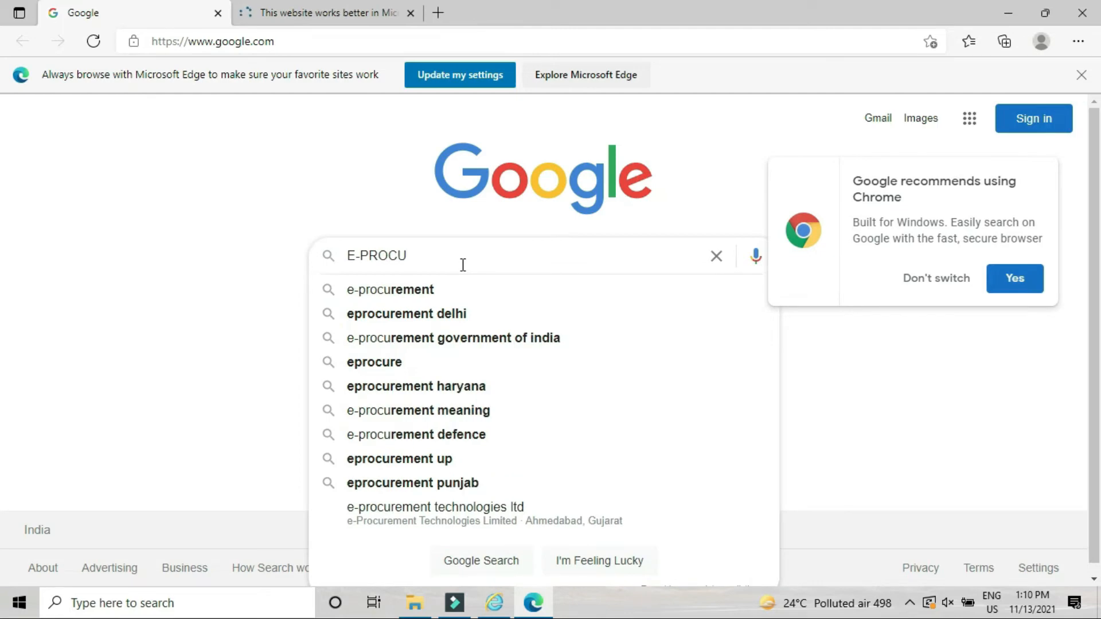
key(Down)
key(Down)
key(Return)
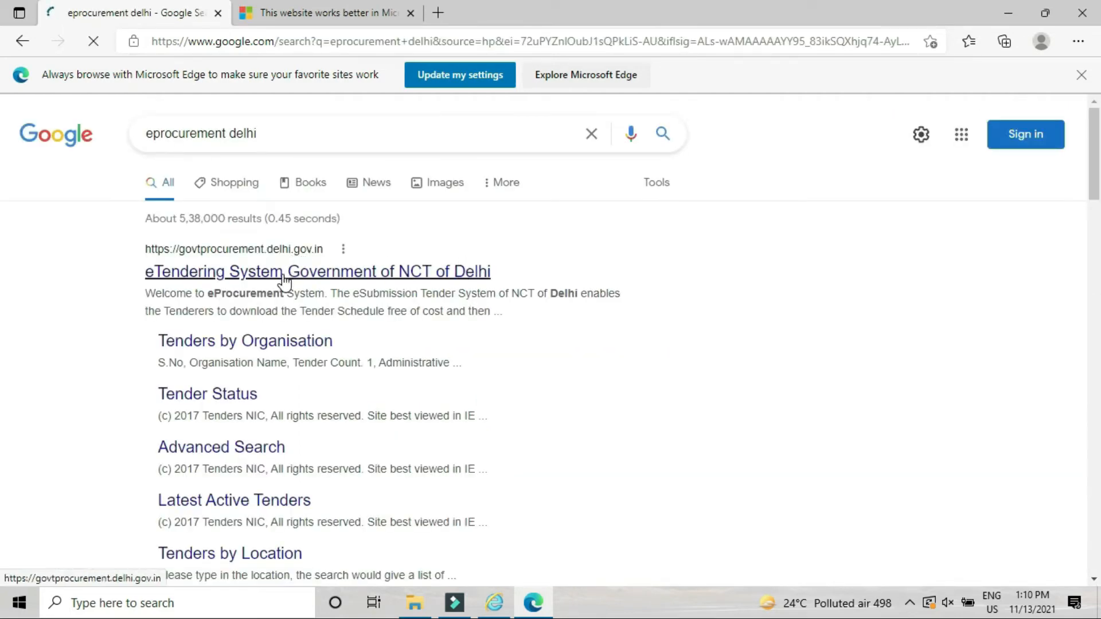
click(284, 281)
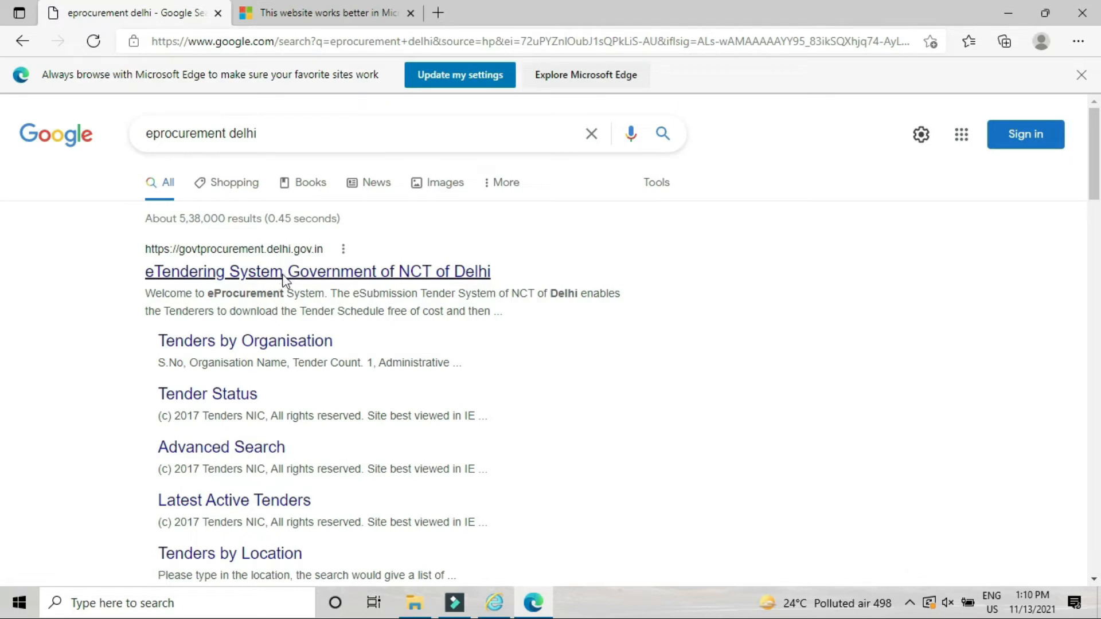
click(411, 12)
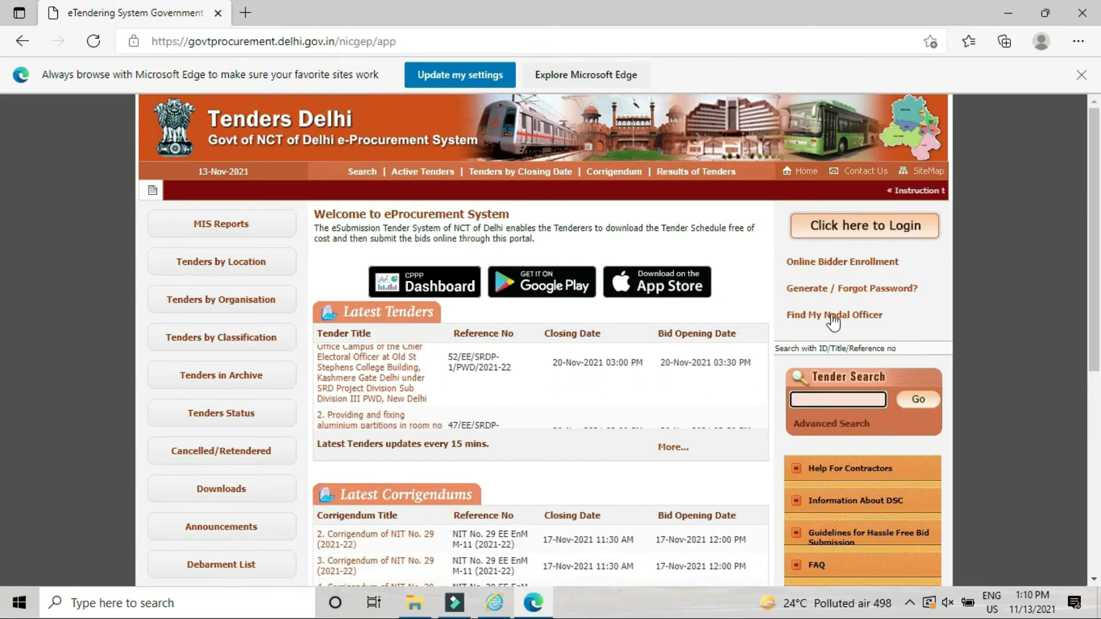
Step: Log in on the bidder User Login form with the login e-mail, account password and displayed captcha text
click(827, 229)
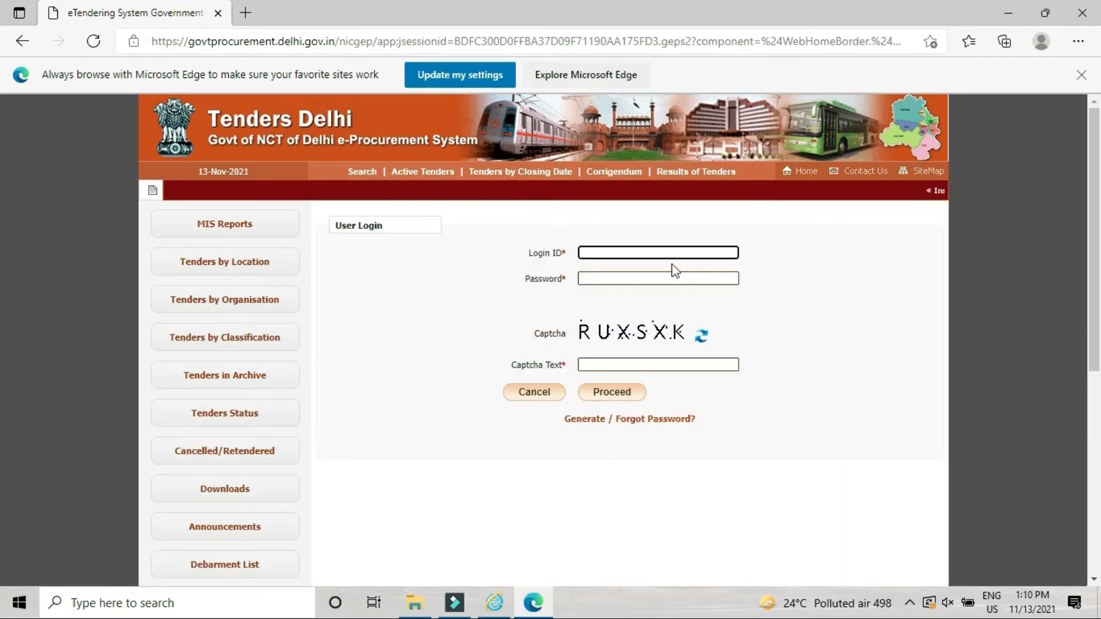
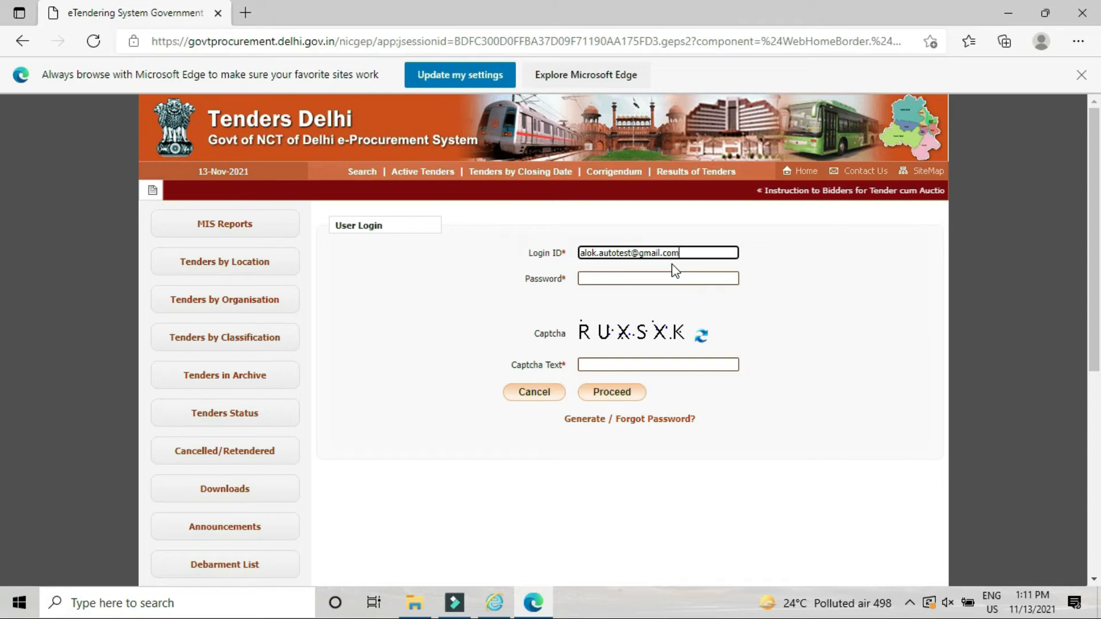
key(Tab)
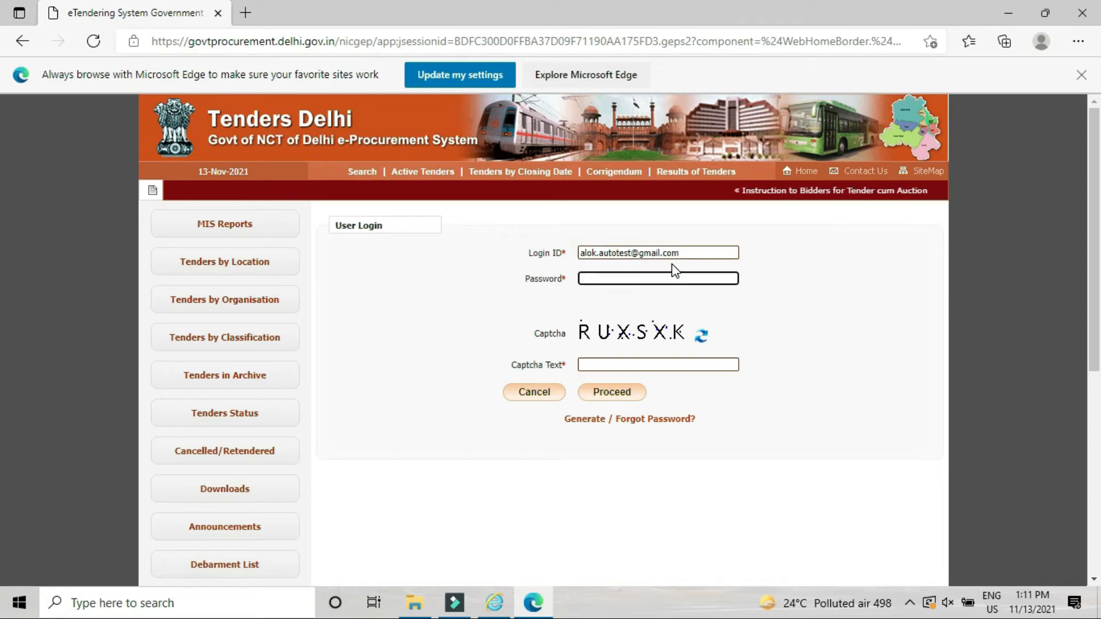
text(A******)
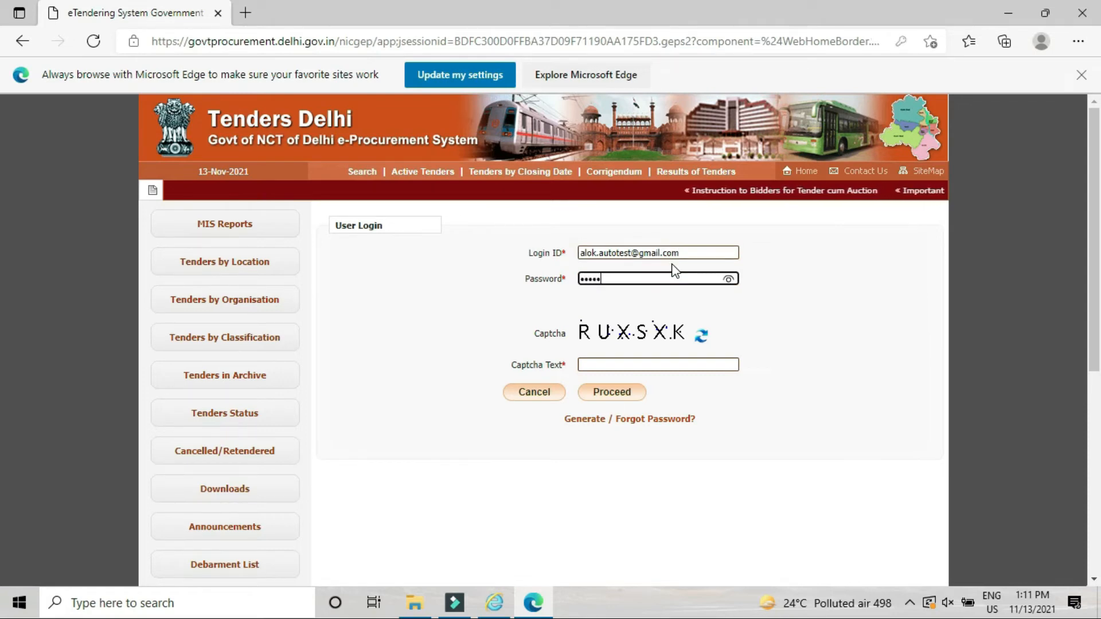
text(**)
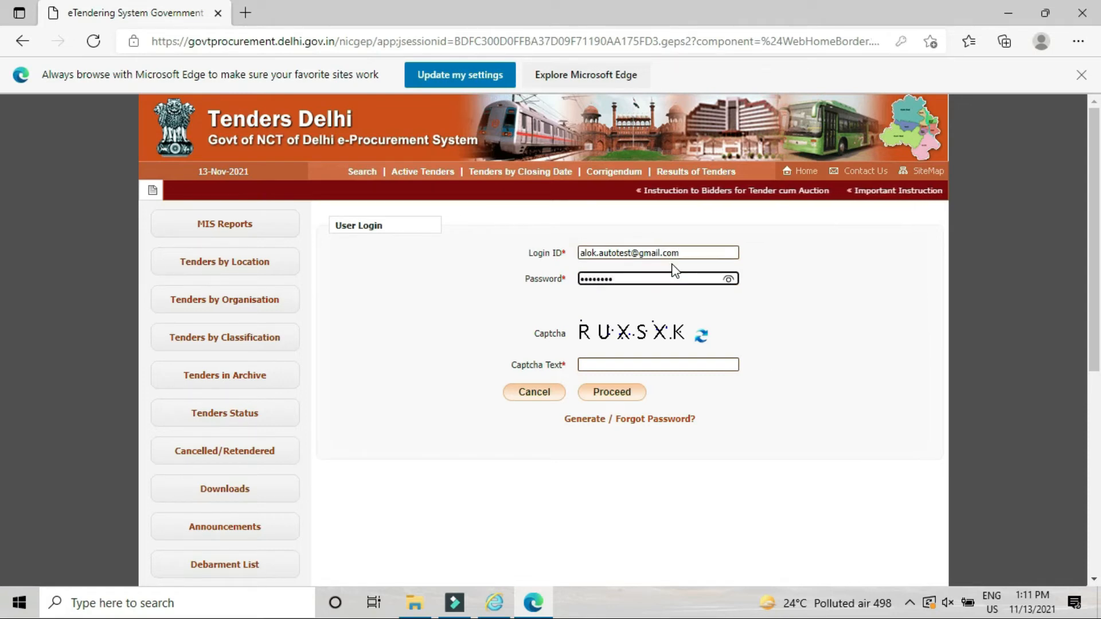
key(Tab)
key(Tab)
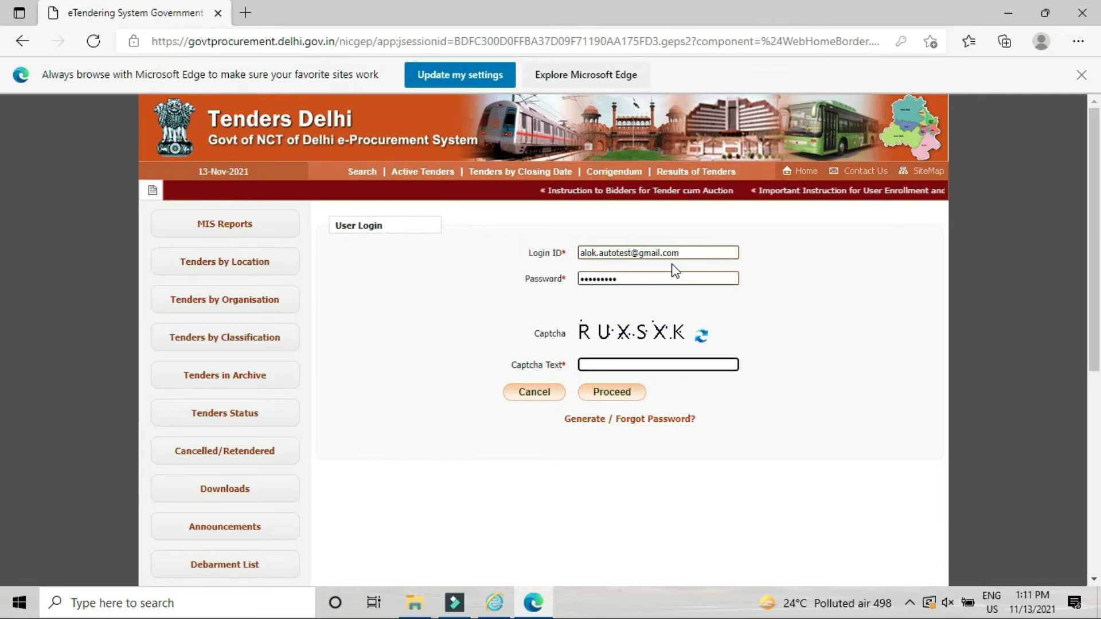
text(RUX)
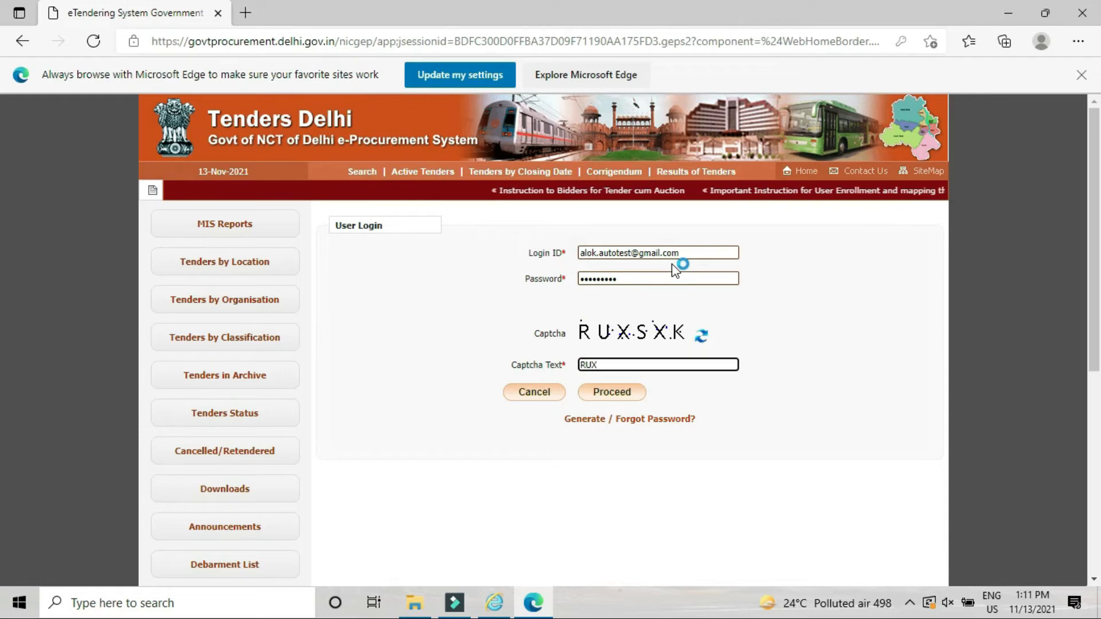
text(SXK)
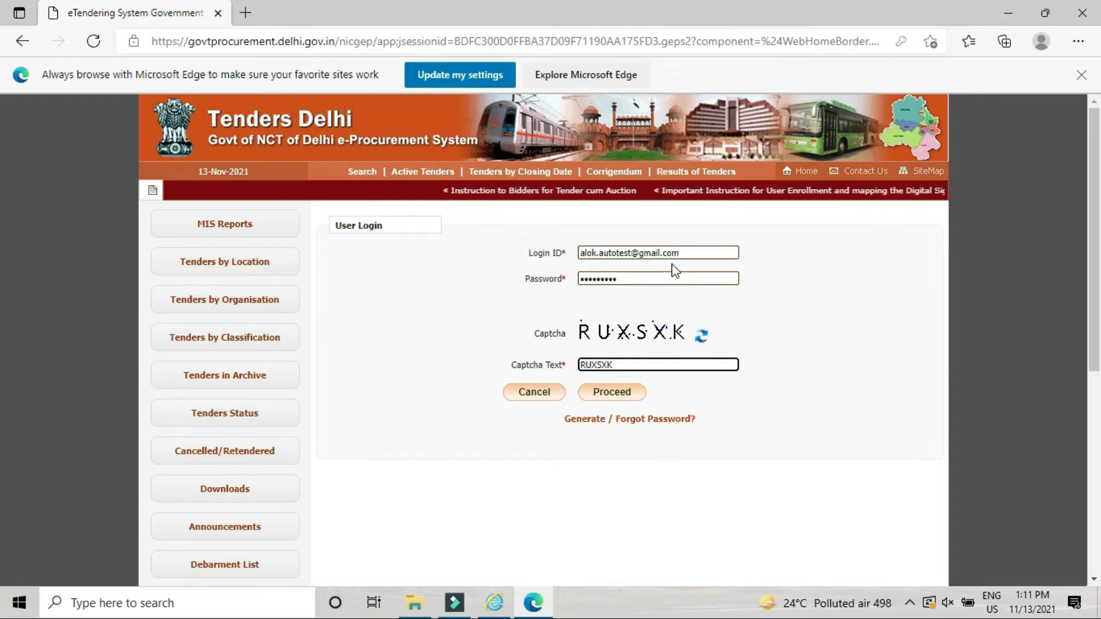
click(624, 402)
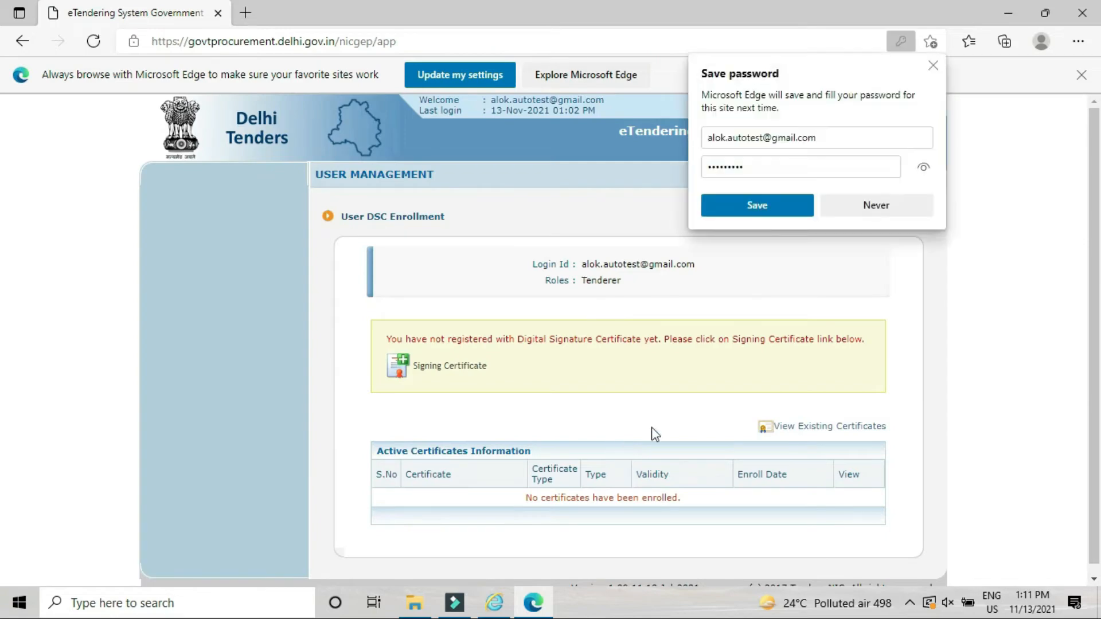
Step: Decline saving the password and start Signing Certificate enrollment until the Java run prompt appears
click(868, 208)
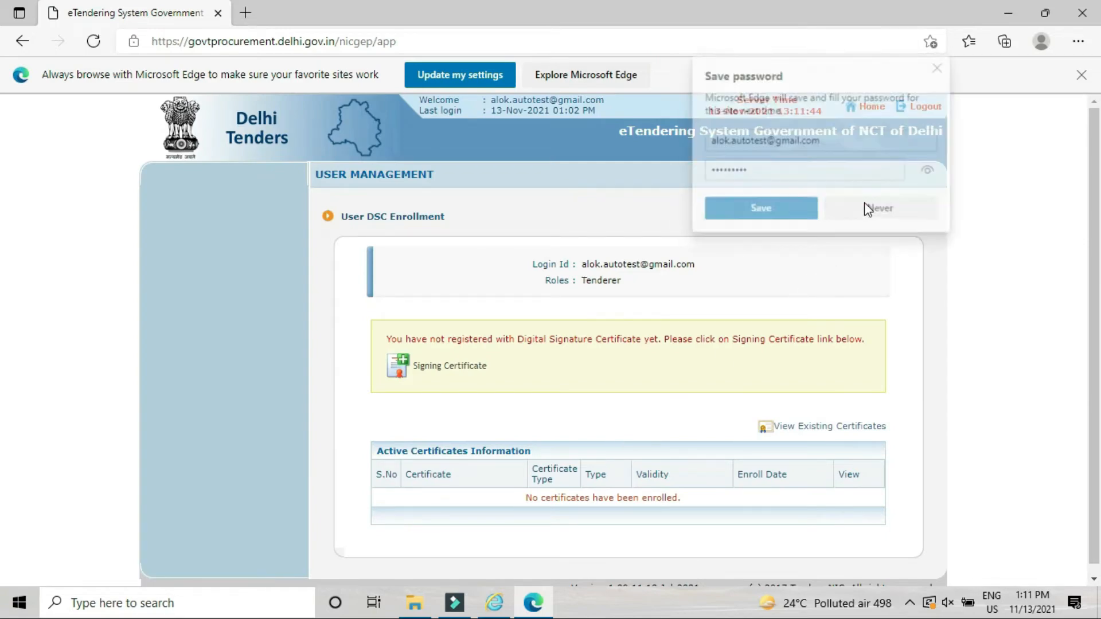
click(443, 370)
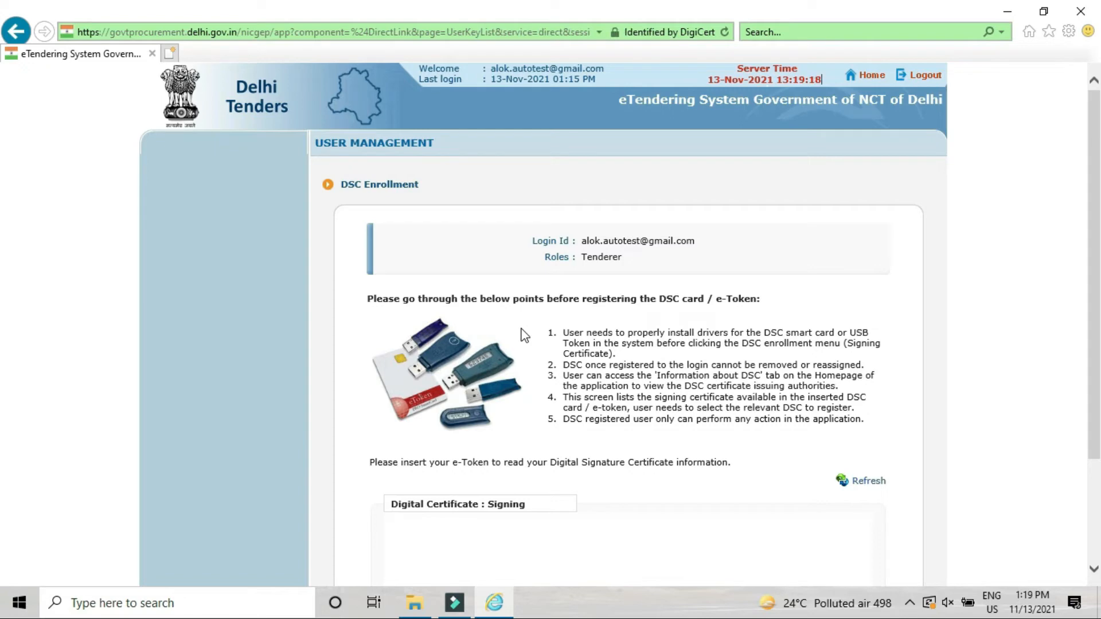
scroll(523, 336, down, 2)
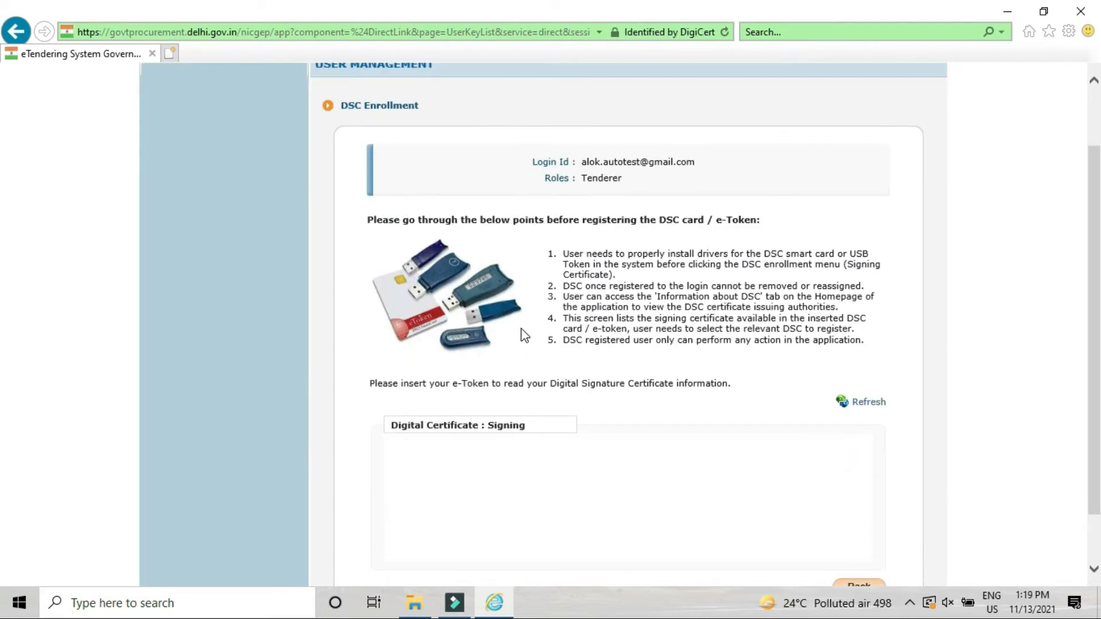
scroll(524, 336, down, 1)
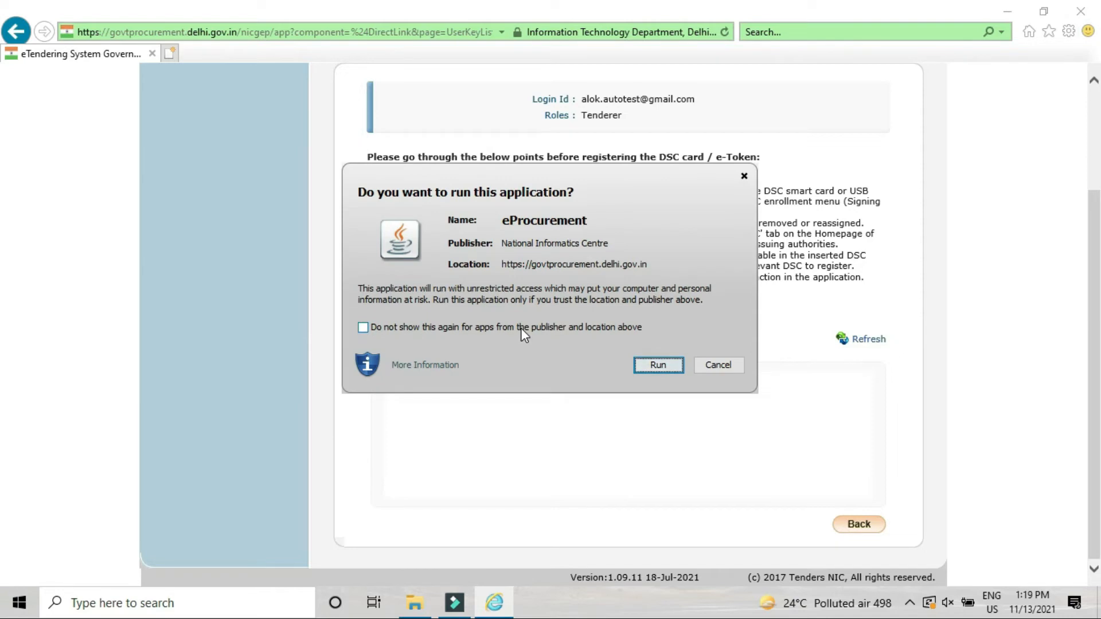
Step: Allow the eProcurement Java application, then enroll the e-Mudhra certificate as the Class 3 signing certificate
click(654, 367)
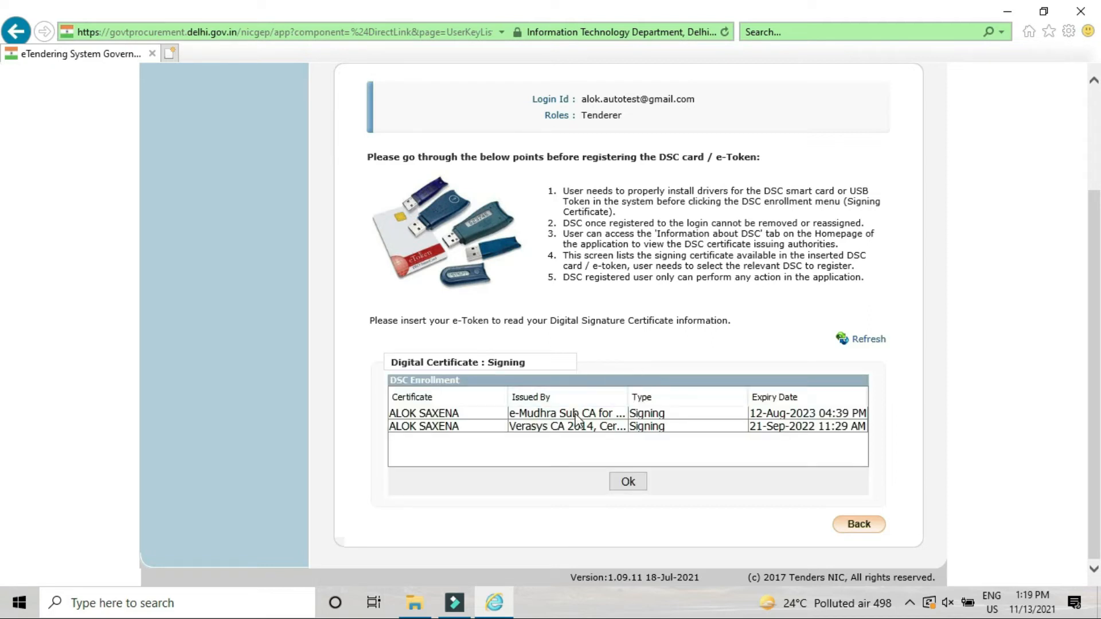
click(574, 413)
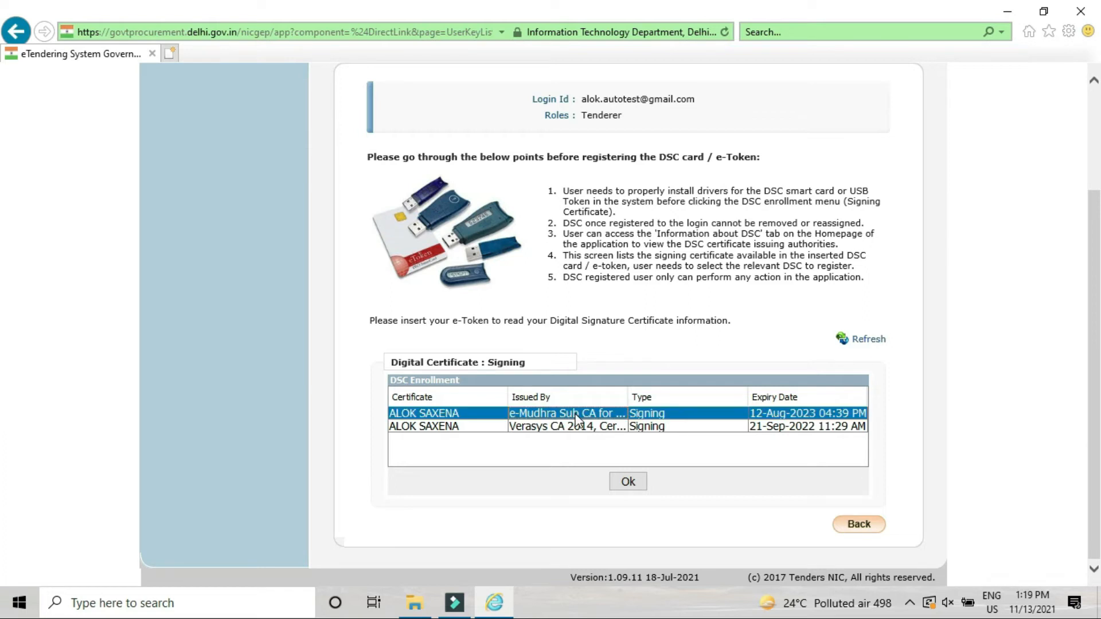
click(629, 483)
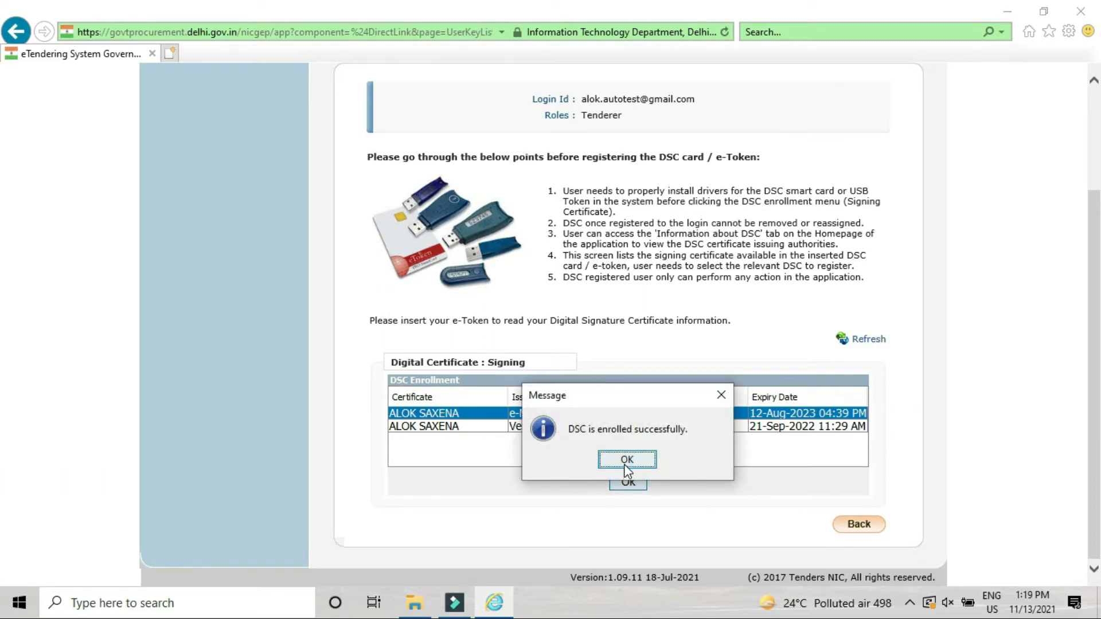
click(626, 460)
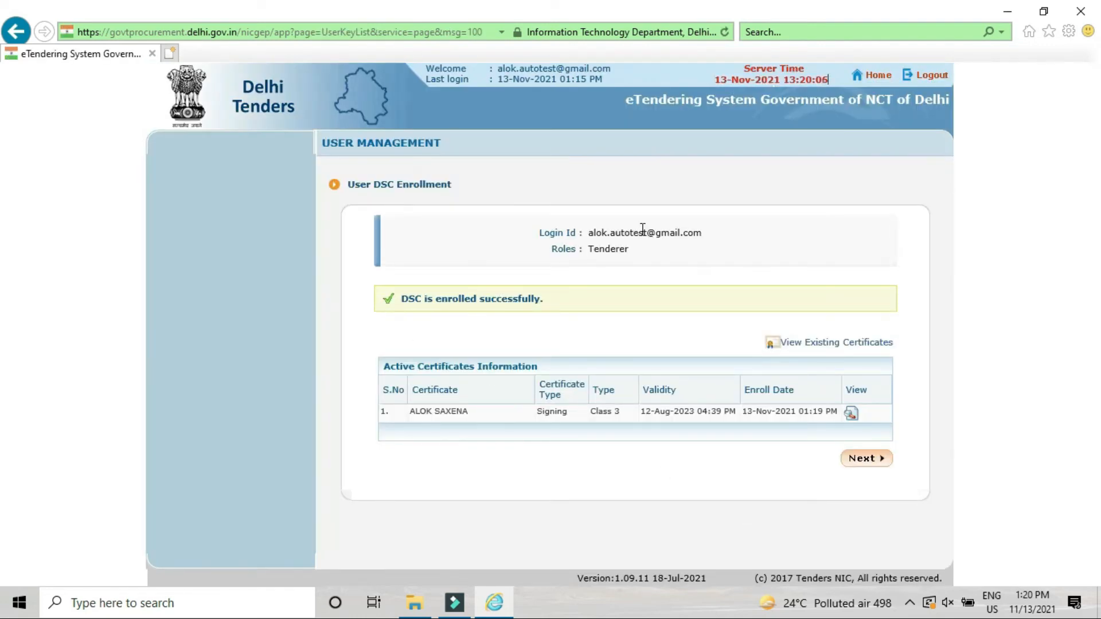
Step: Continue to the dashboard, try Submit, and open the Vendor Registration upload page (xls or pdf only)
click(862, 459)
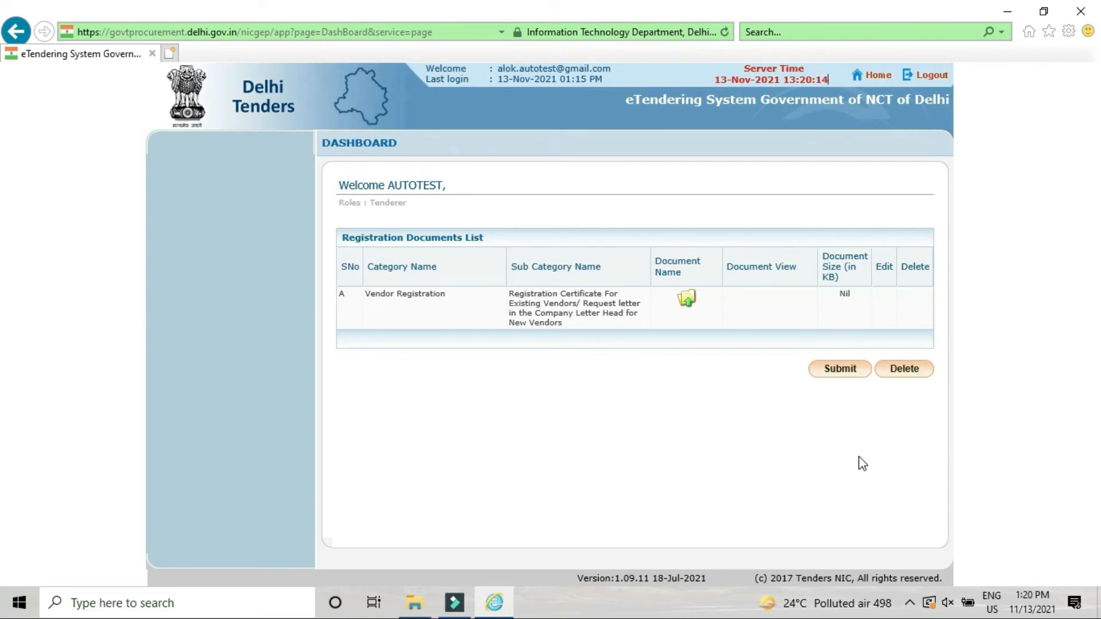
click(845, 370)
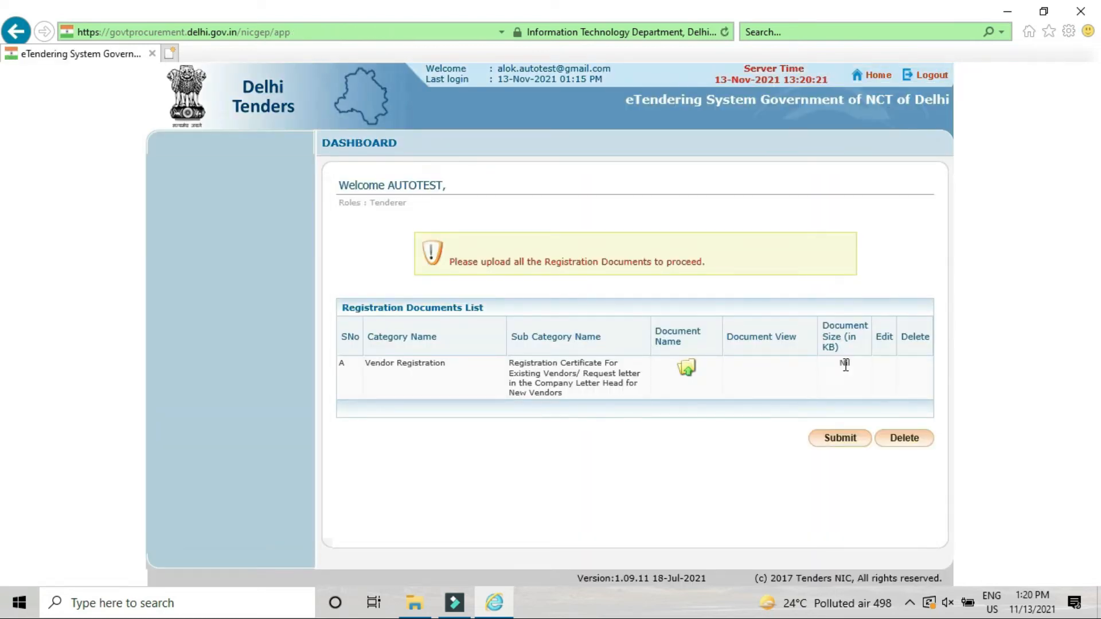
click(689, 374)
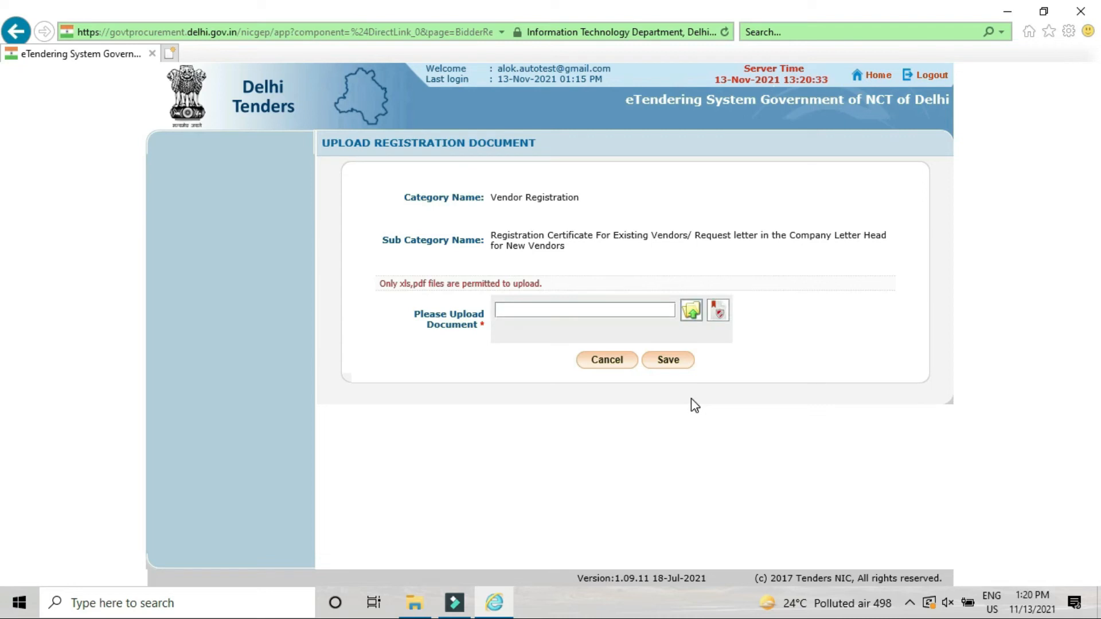
Step: Attach 1.pdf from drive H: as the Vendor Registration document
click(694, 315)
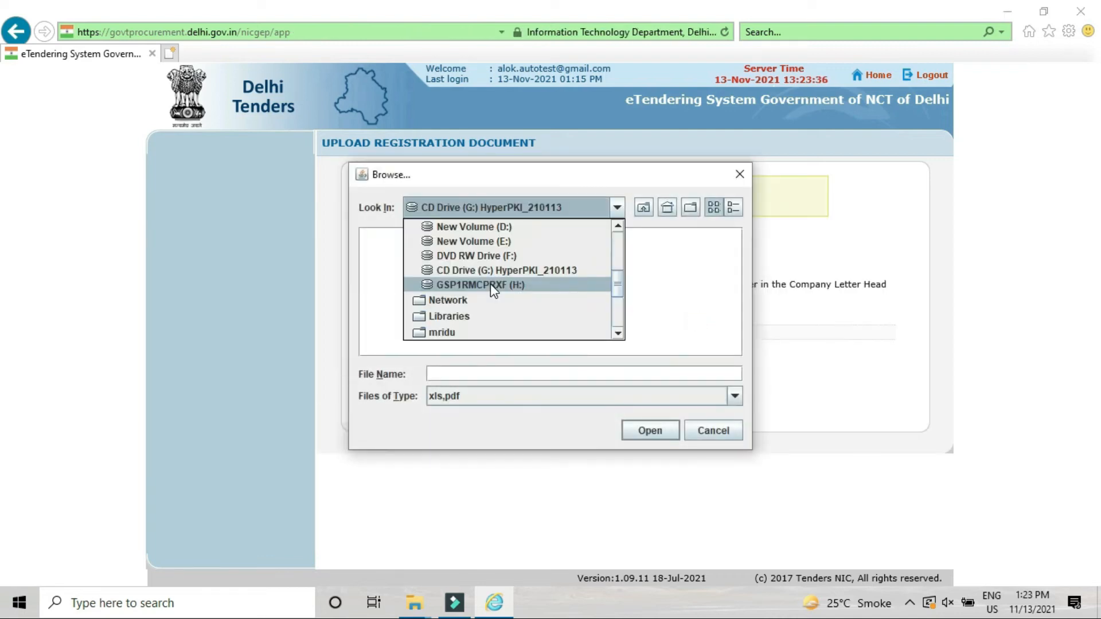
click(493, 285)
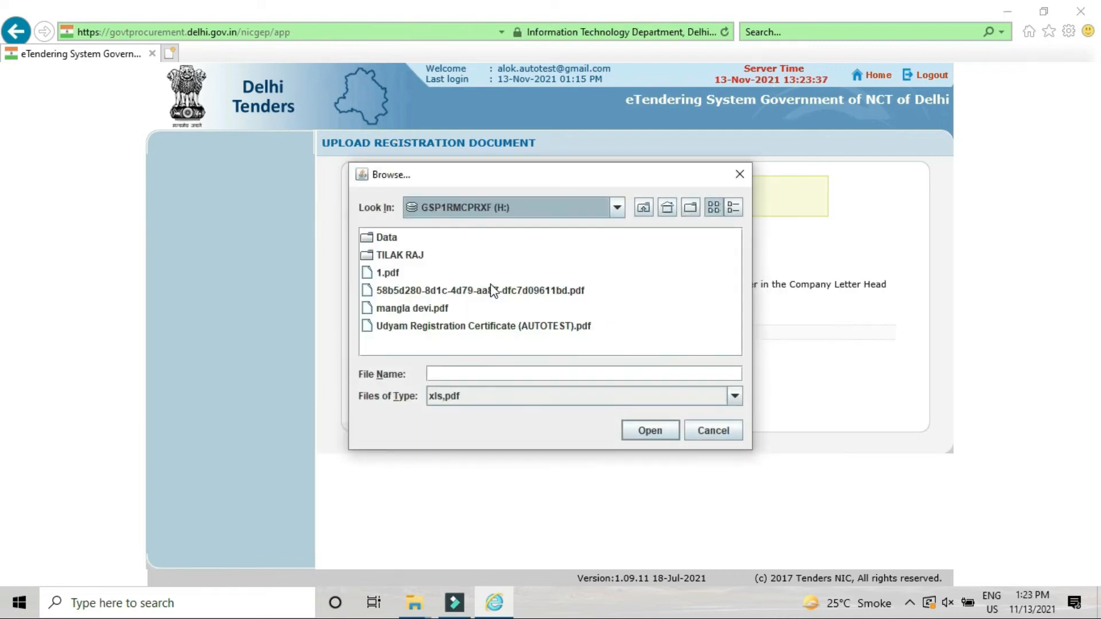
click(396, 274)
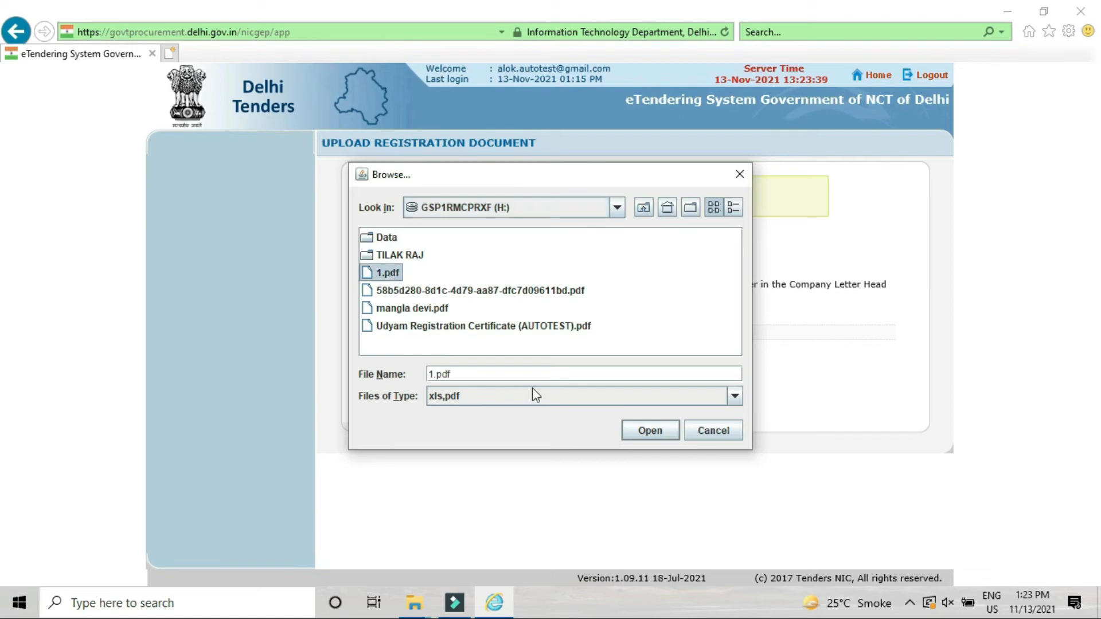
click(649, 427)
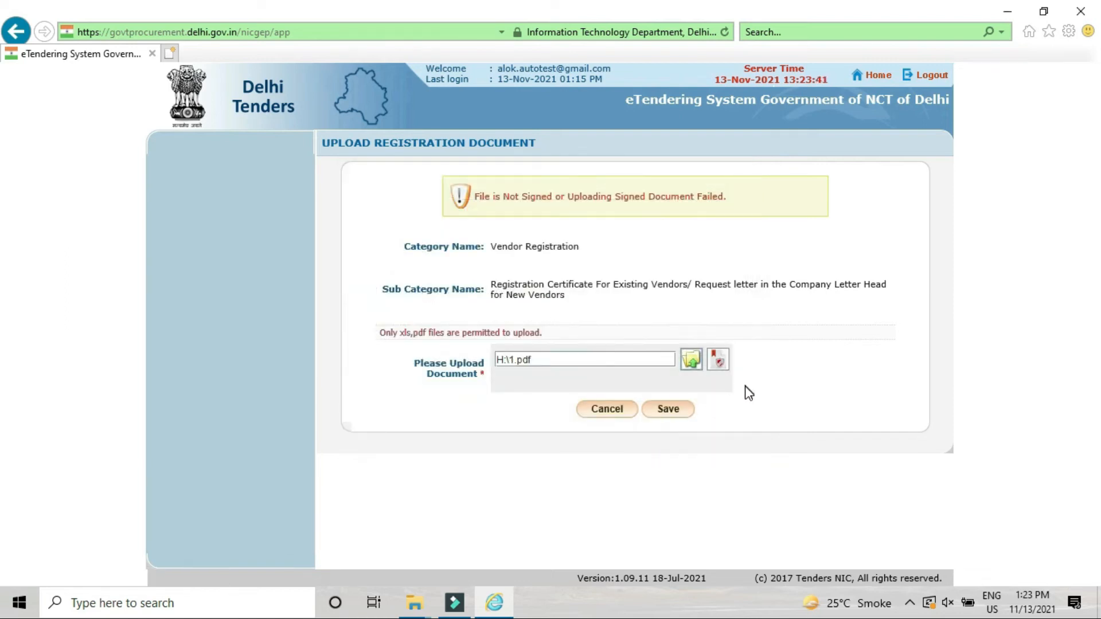
Step: Digitally sign 1.pdf with the token's user PIN and save the upload
click(719, 360)
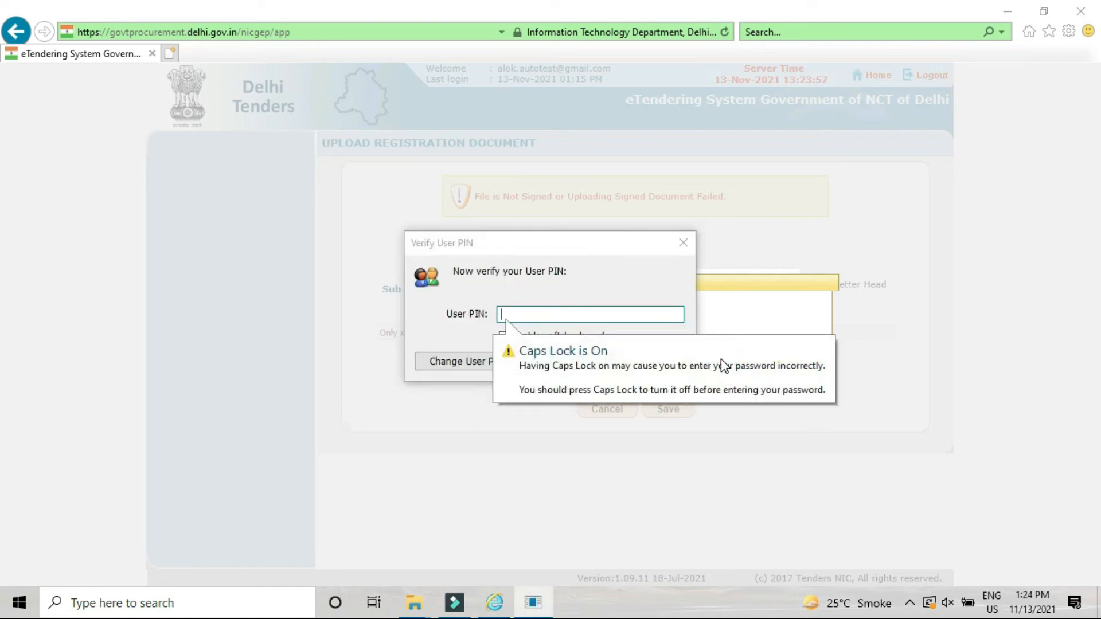
text(12345678)
click(583, 366)
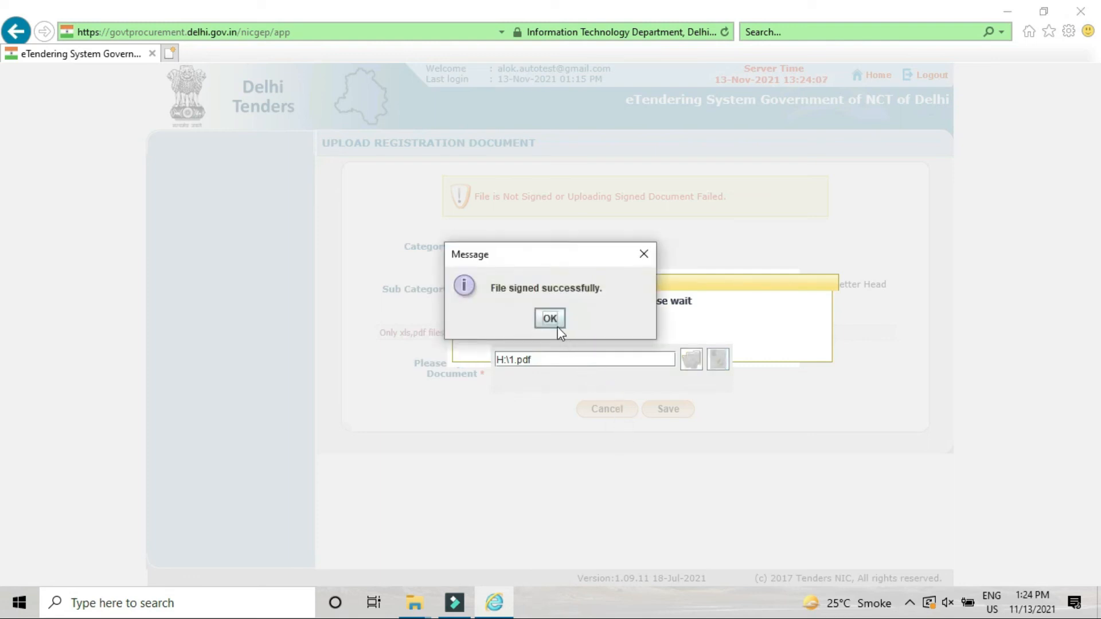
click(554, 322)
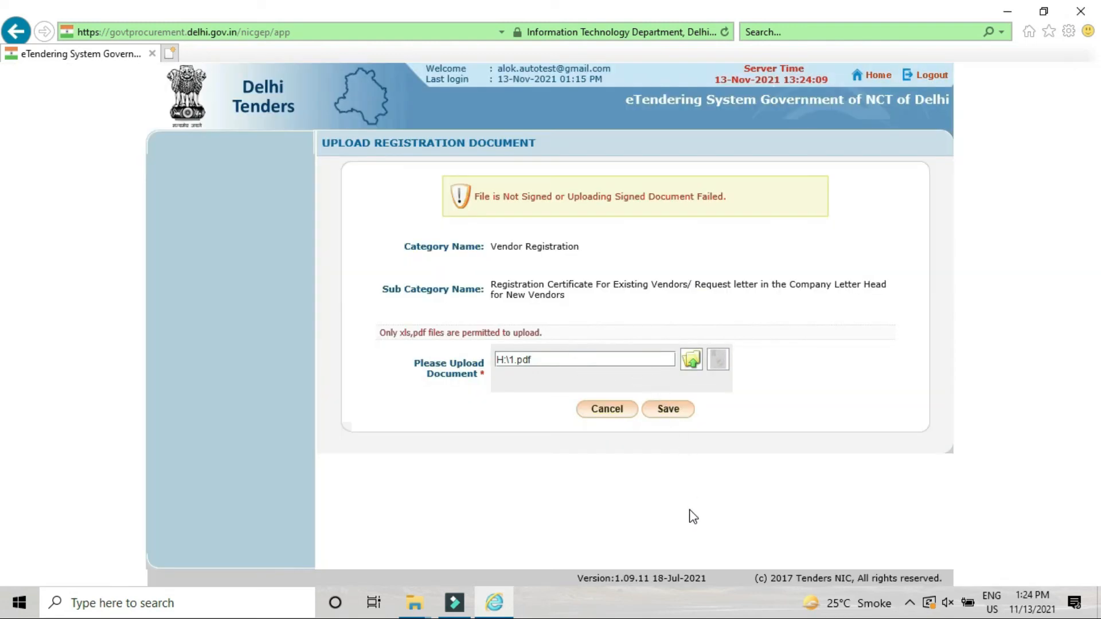
click(677, 412)
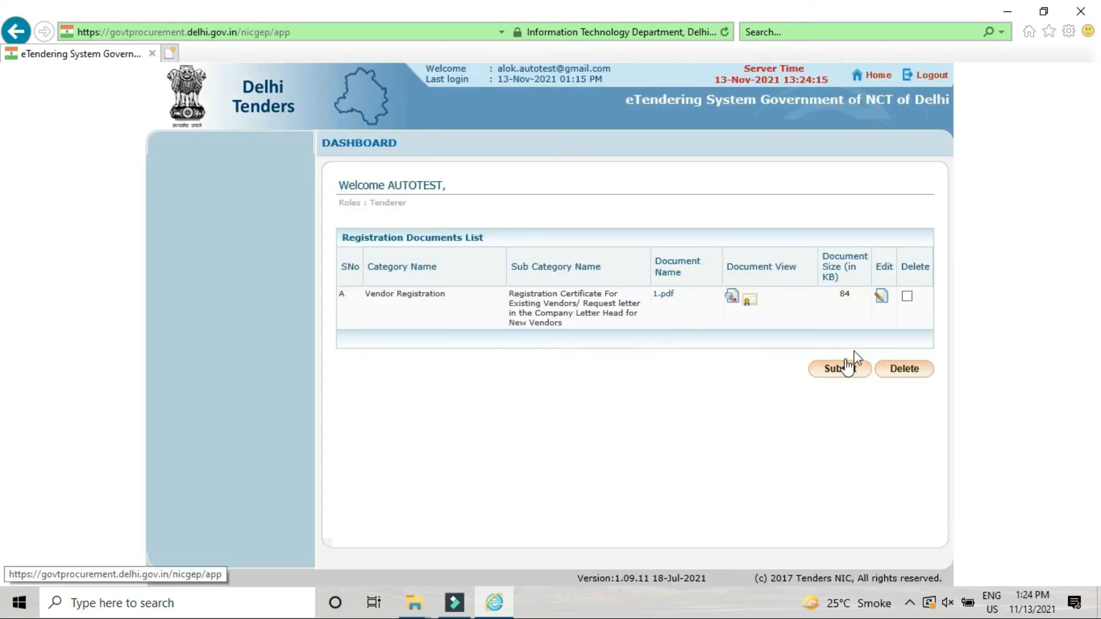
Step: Submit the registration documents, choose SBIEPAY for the ₹8,260 fee, and accept the terms
click(848, 370)
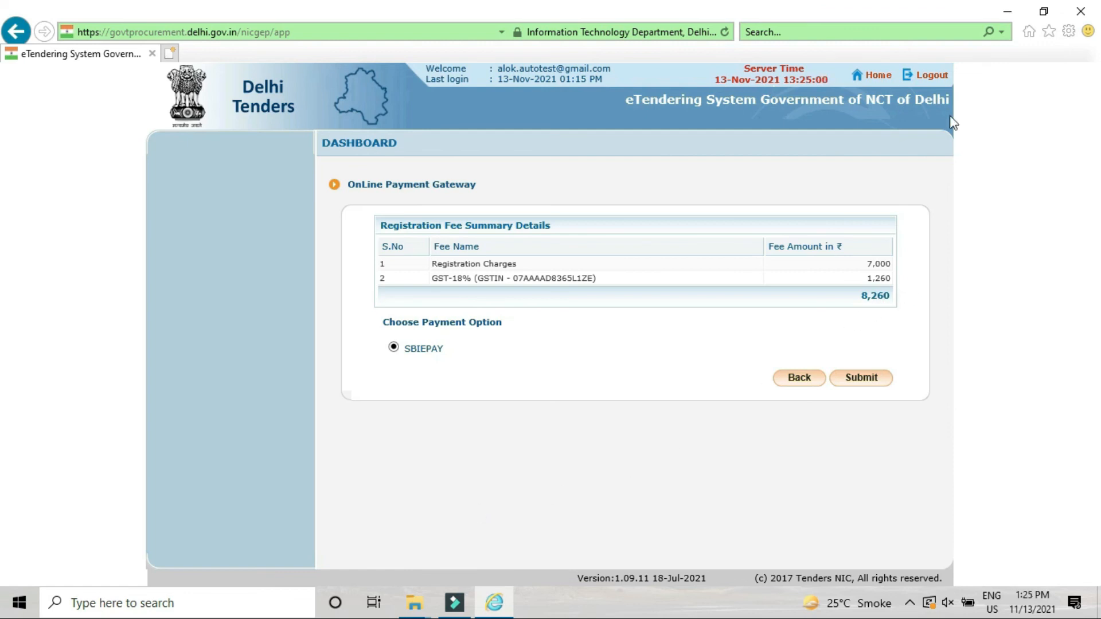
click(861, 381)
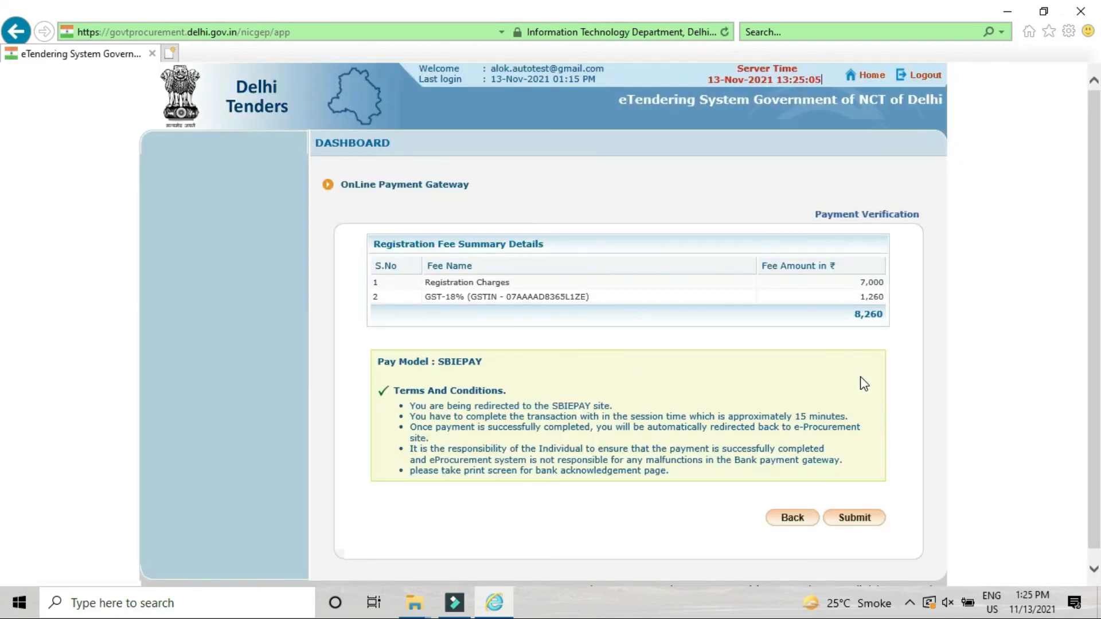
click(856, 519)
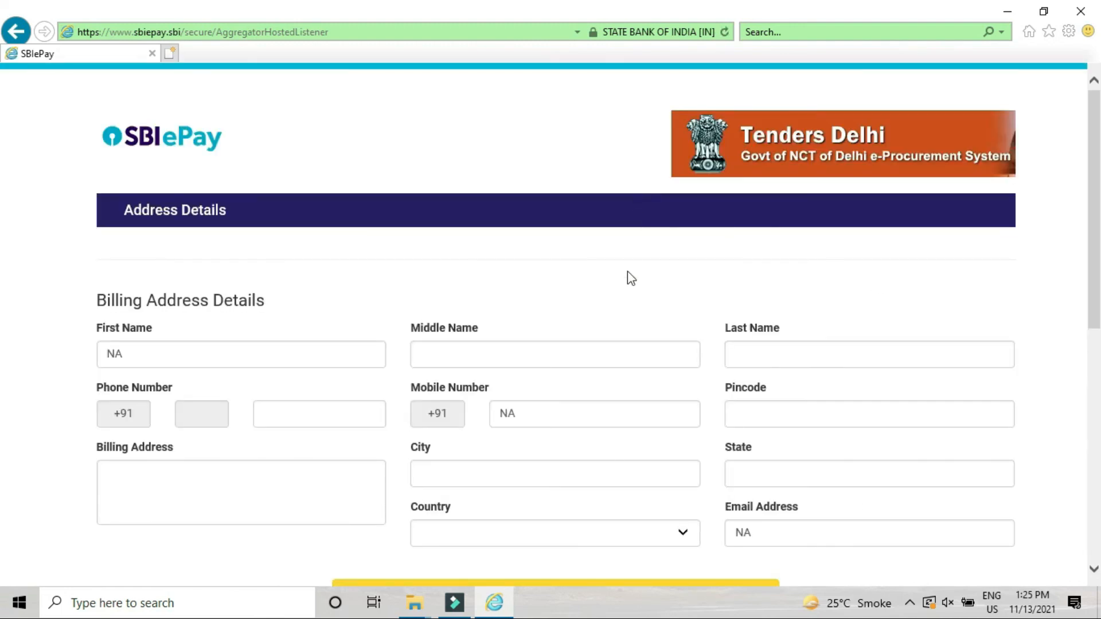
Step: Scroll through the SBIePay Payment Details page to review the card form and 8260.00 order summary
scroll(253, 451, down, 1)
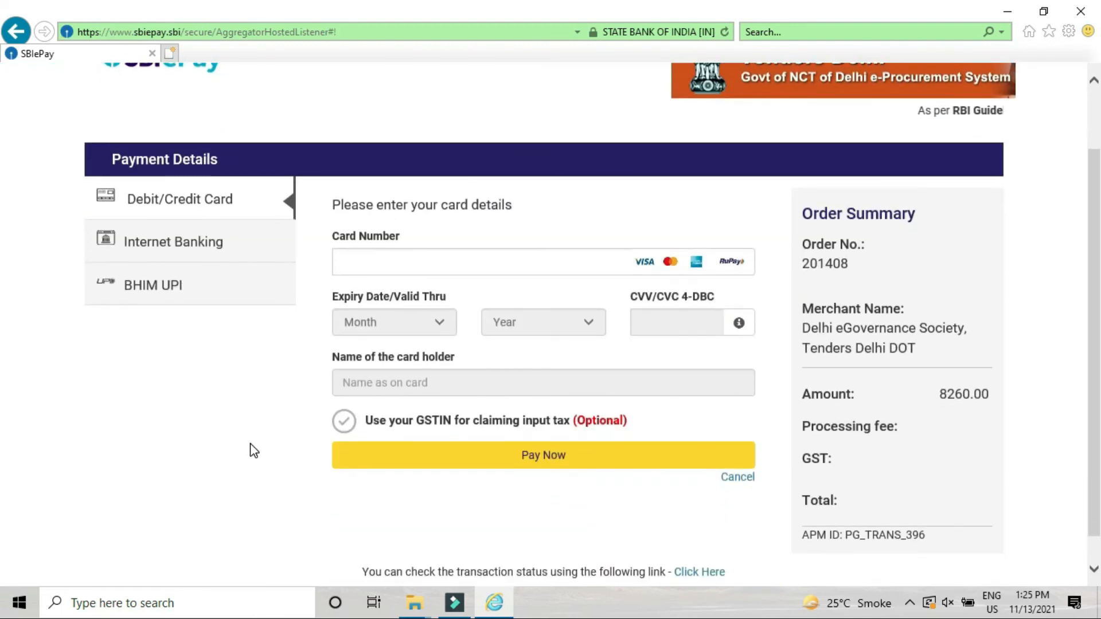
scroll(253, 450, up, 1)
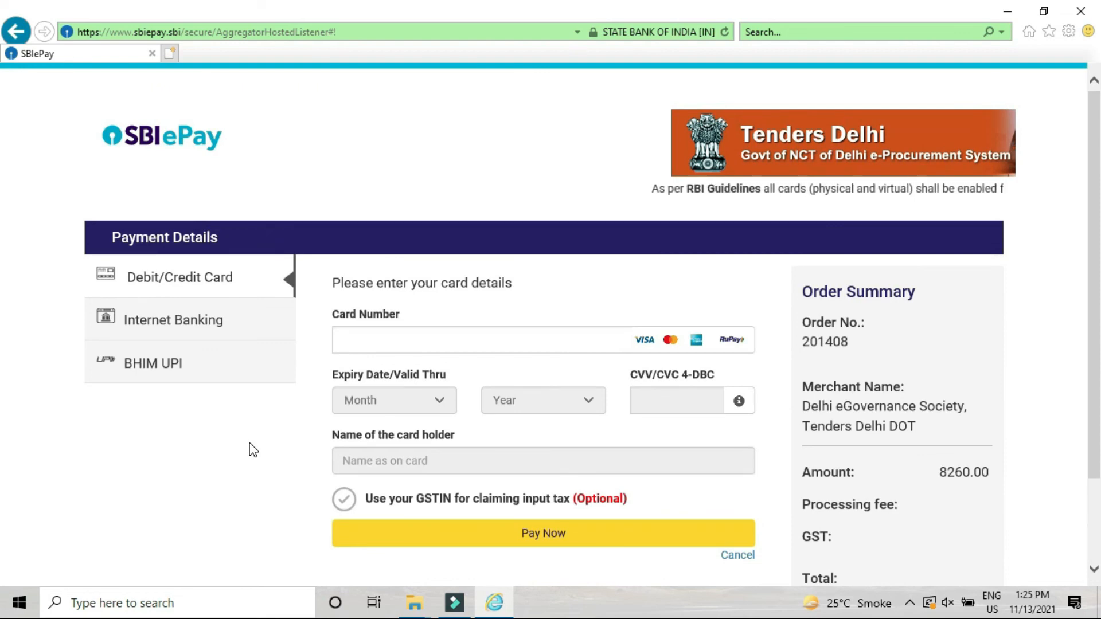
scroll(249, 443, down, 1)
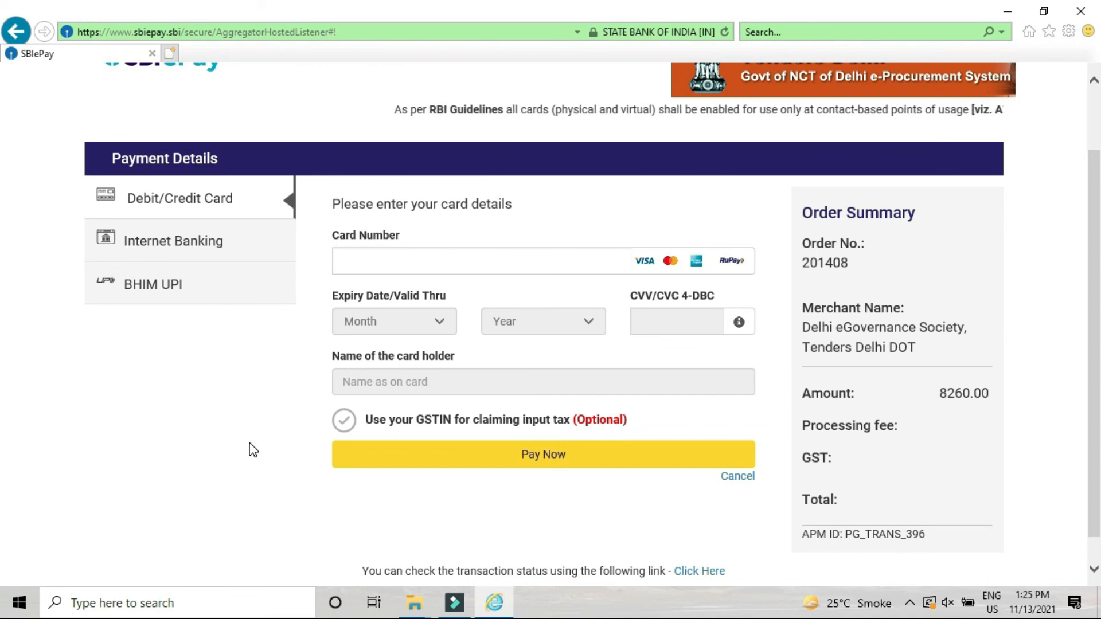
scroll(249, 443, down, 1)
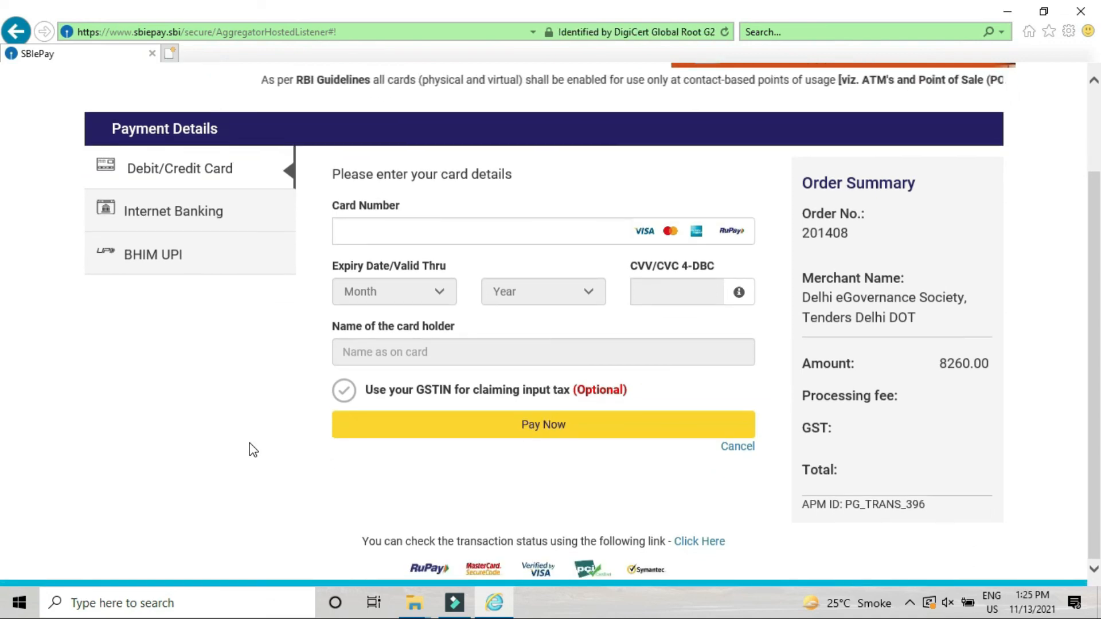